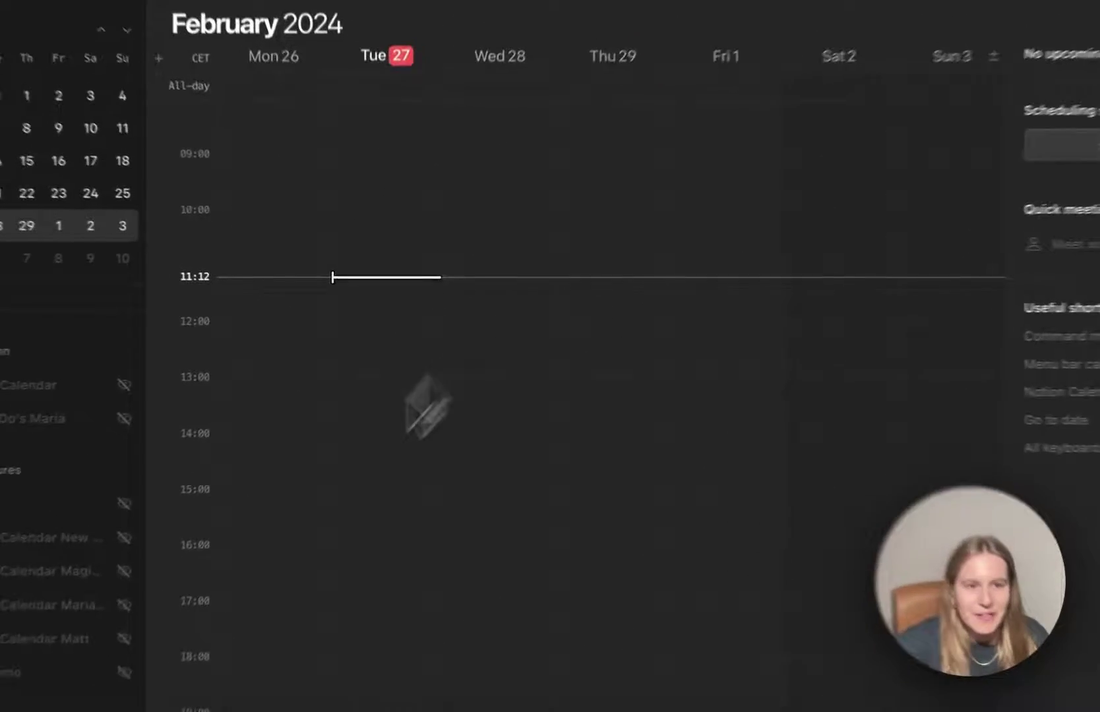
- View the calendar account settings for connecting a Google Calendar account, and close them without adding one
{"action": "scroll", "coordinate": [118, 606], "scroll_direction": "up", "scroll_amount": 5}
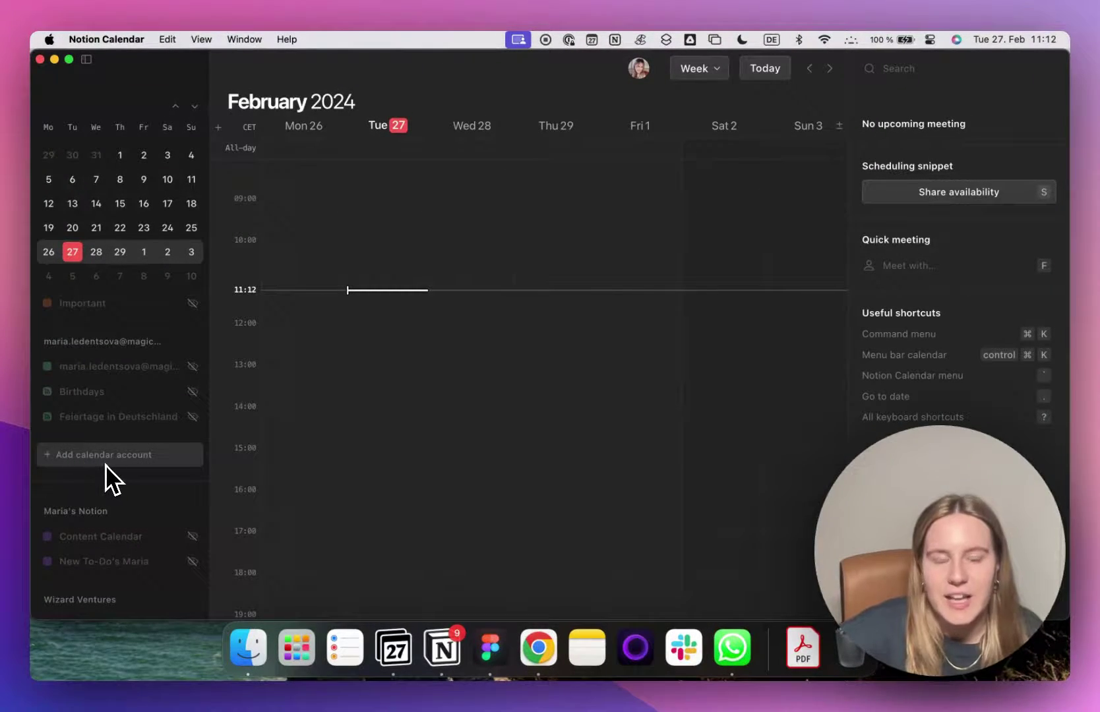
{"action": "left_click", "coordinate": [106, 462]}
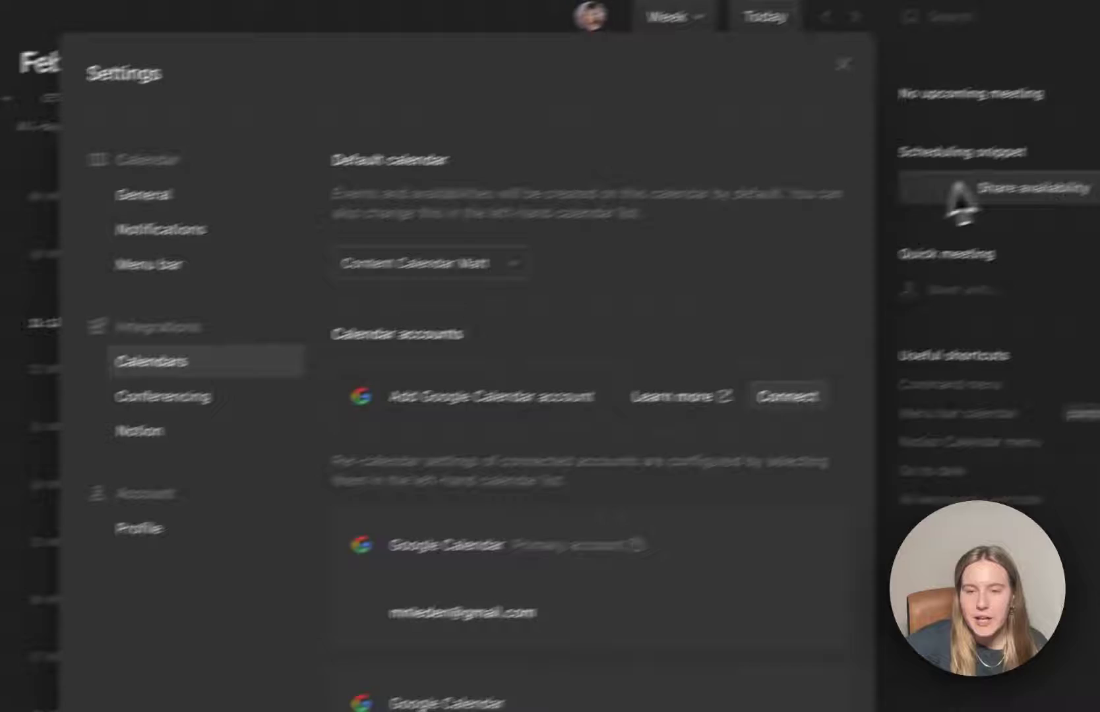
{"action": "left_click", "coordinate": [957, 204]}
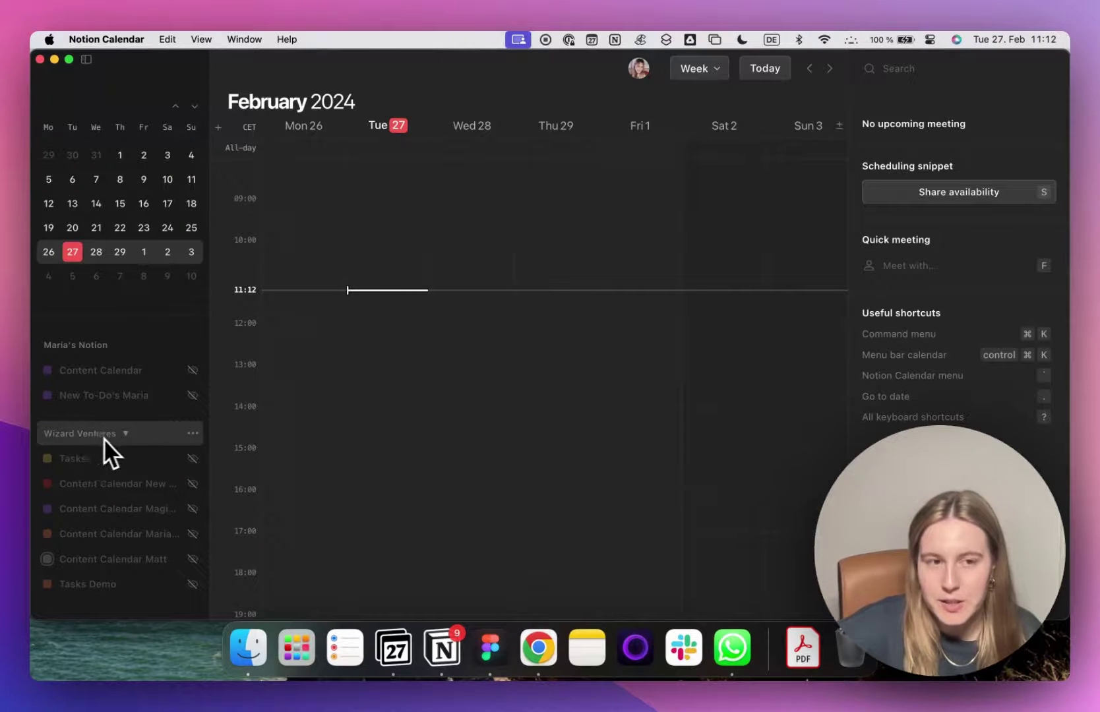
- Make the Tasks Demo database visible in the calendar, and switch to its table on the Notion Calendar Blocking page in Notion
{"action": "left_click", "coordinate": [192, 584]}
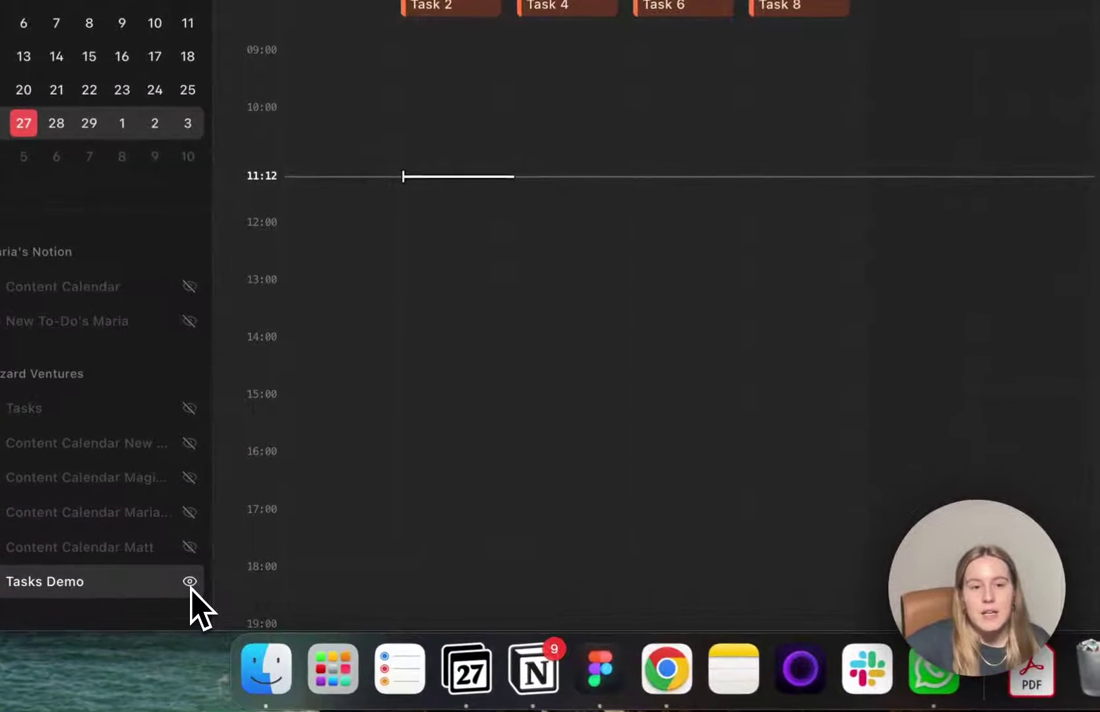
{"action": "left_click", "coordinate": [535, 663]}
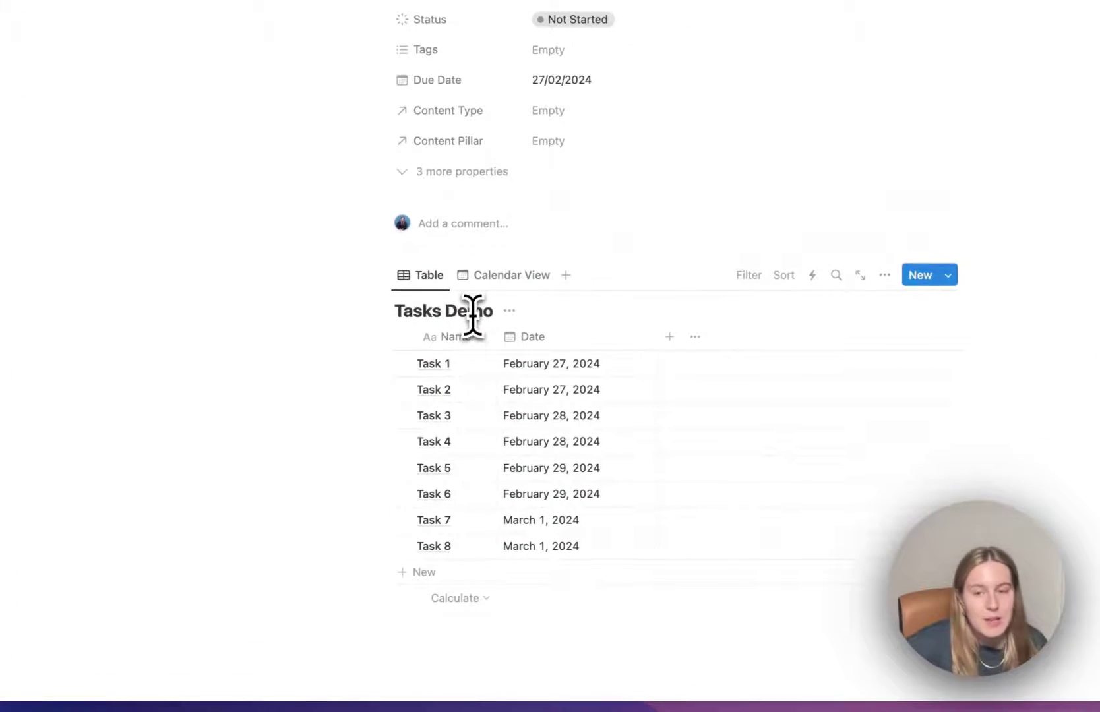
{"action": "left_click", "coordinate": [469, 311]}
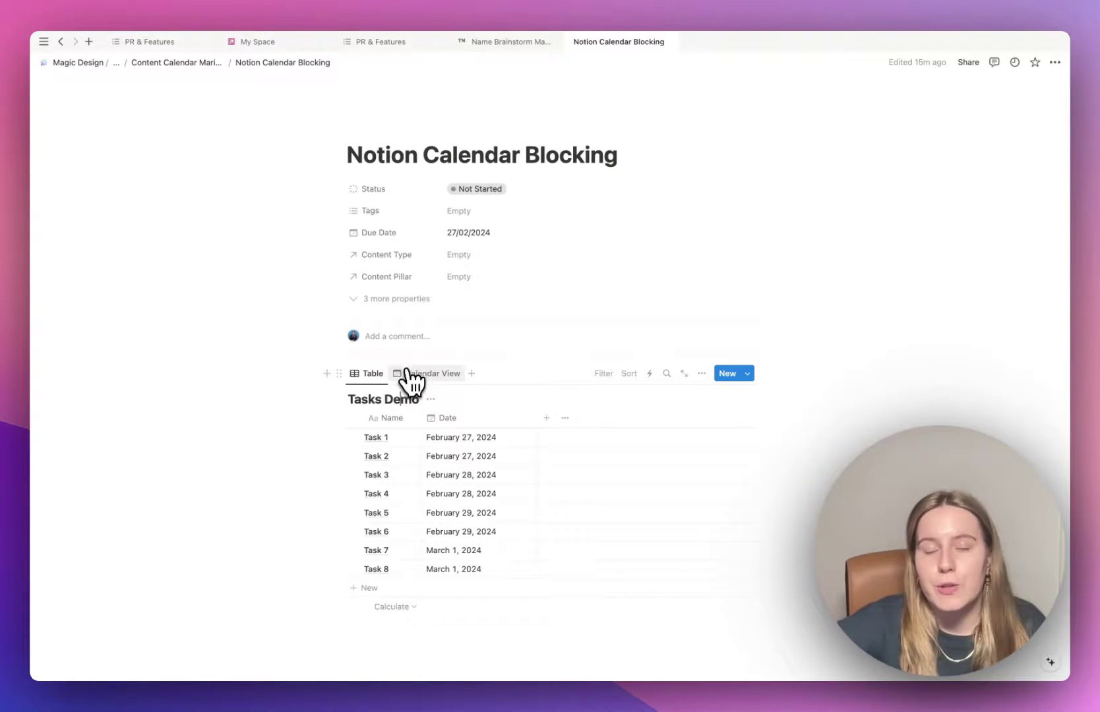
- Examine how the Tasks Demo tasks are laid out by date in the database's existing Calendar View
{"action": "left_click", "coordinate": [407, 373]}
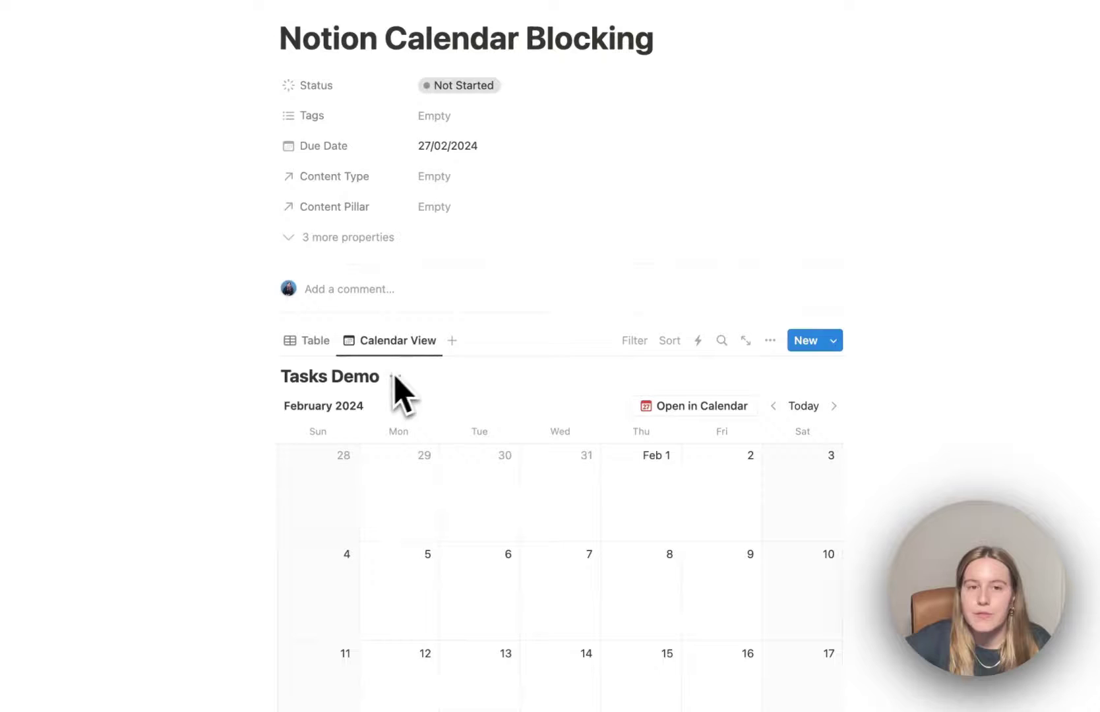
{"action": "left_click", "coordinate": [311, 340]}
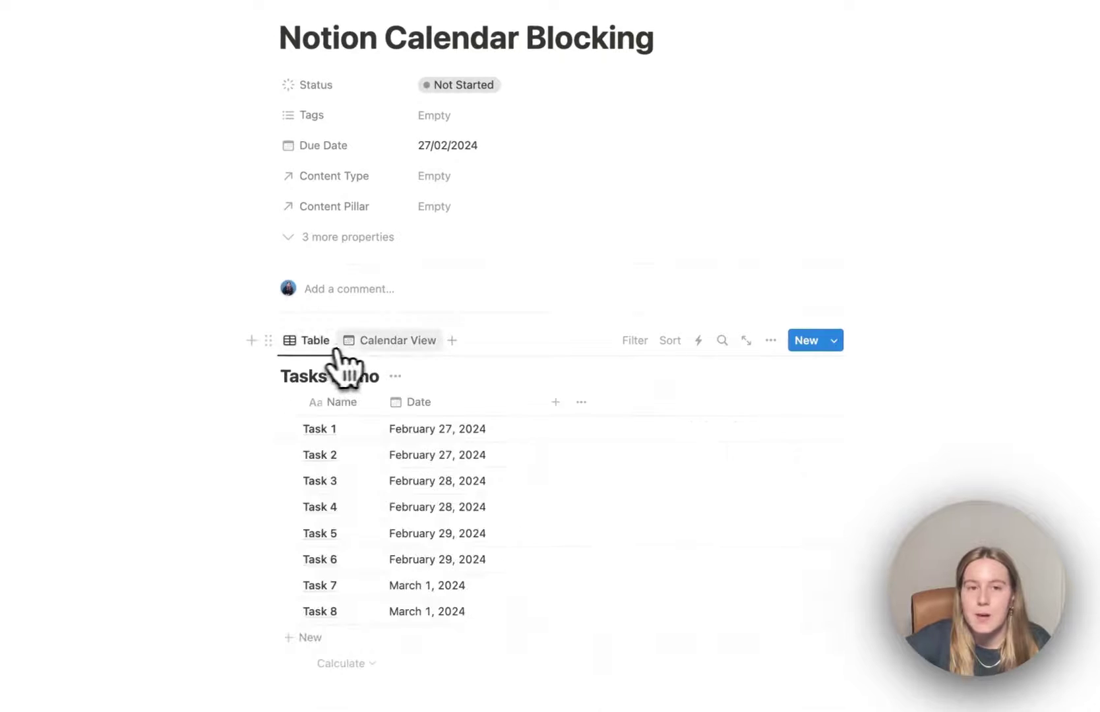
{"action": "left_click", "coordinate": [414, 344]}
{"action": "scroll", "coordinate": [540, 422], "scroll_direction": "down", "scroll_amount": 6}
{"action": "scroll", "coordinate": [748, 295], "scroll_direction": "up", "scroll_amount": 5}
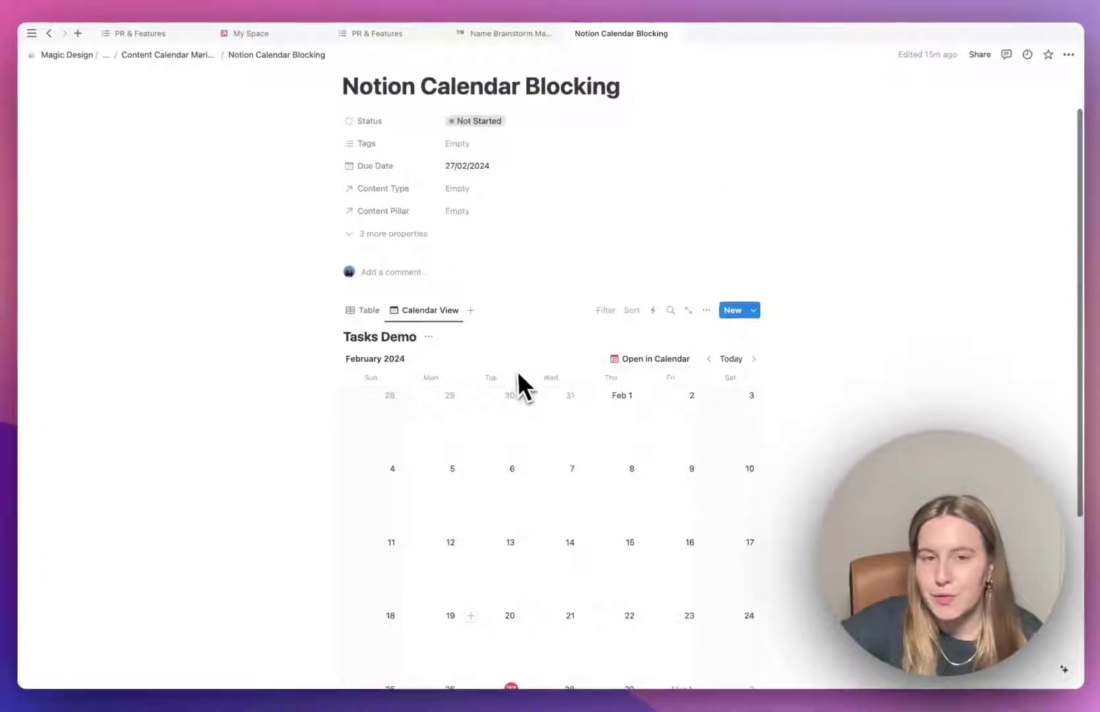
{"action": "scroll", "coordinate": [517, 376], "scroll_direction": "down", "scroll_amount": 5}
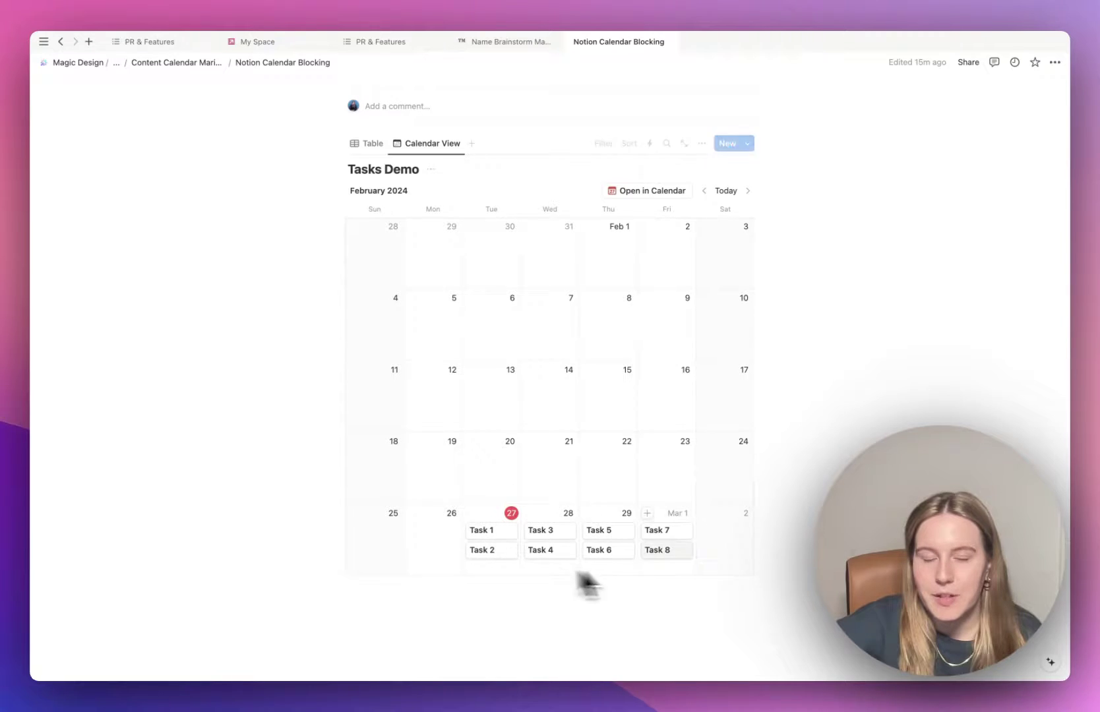
{"action": "scroll", "coordinate": [658, 485], "scroll_direction": "up", "scroll_amount": 4}
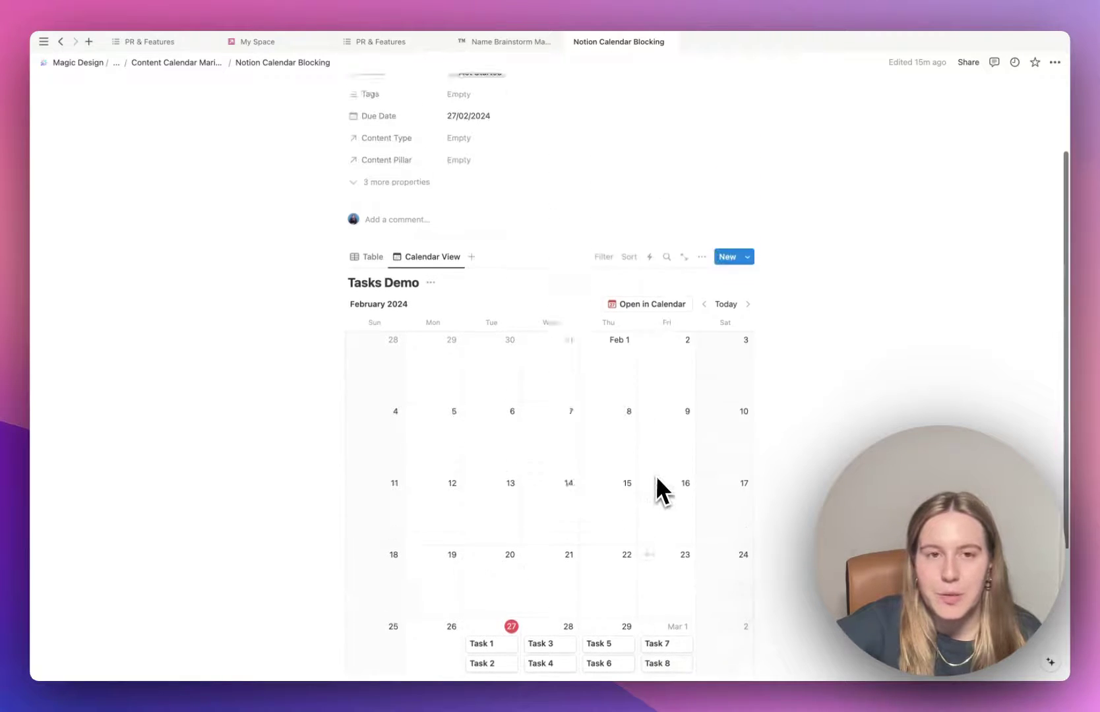
- Add a new view with the Calendar layout to the Tasks Demo database and look over its month of tasks
{"action": "left_click", "coordinate": [366, 277]}
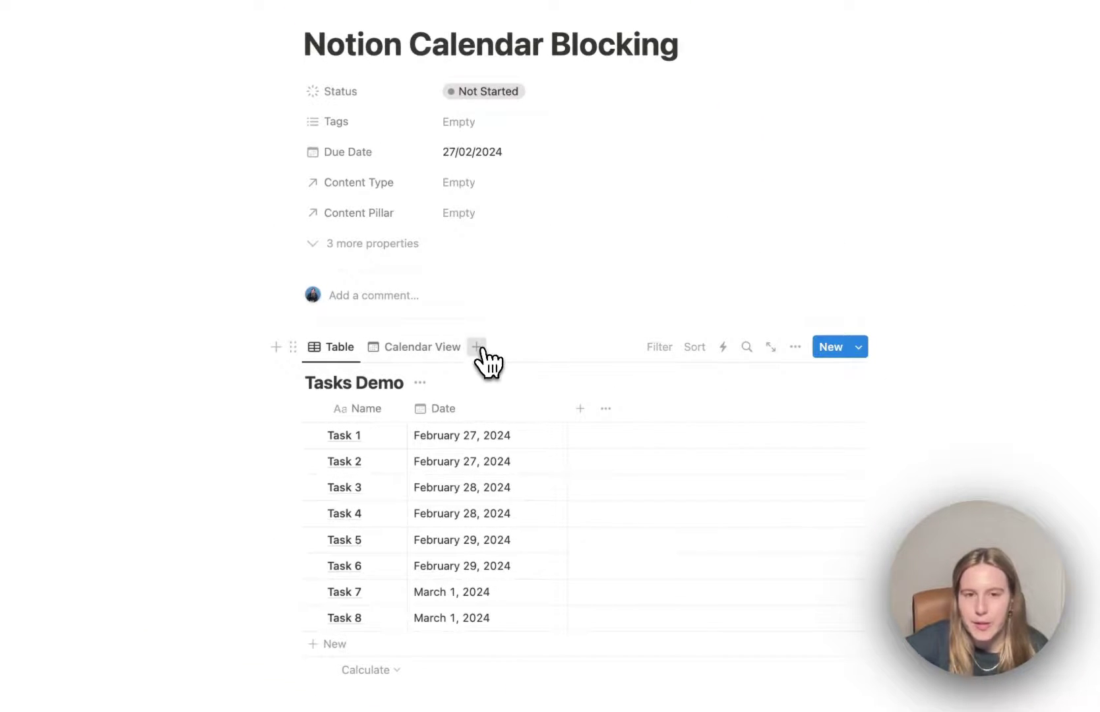
{"action": "left_click", "coordinate": [477, 347]}
{"action": "left_click", "coordinate": [697, 520]}
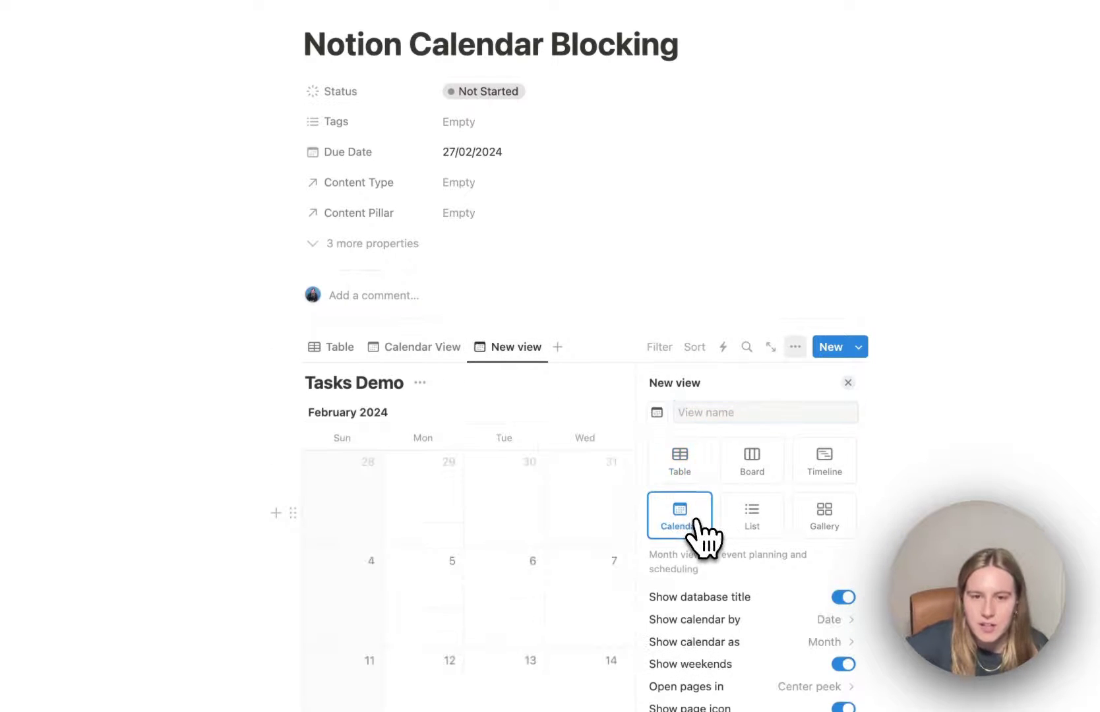
{"action": "left_click", "coordinate": [848, 382]}
{"action": "scroll", "coordinate": [820, 422], "scroll_direction": "down", "scroll_amount": 6}
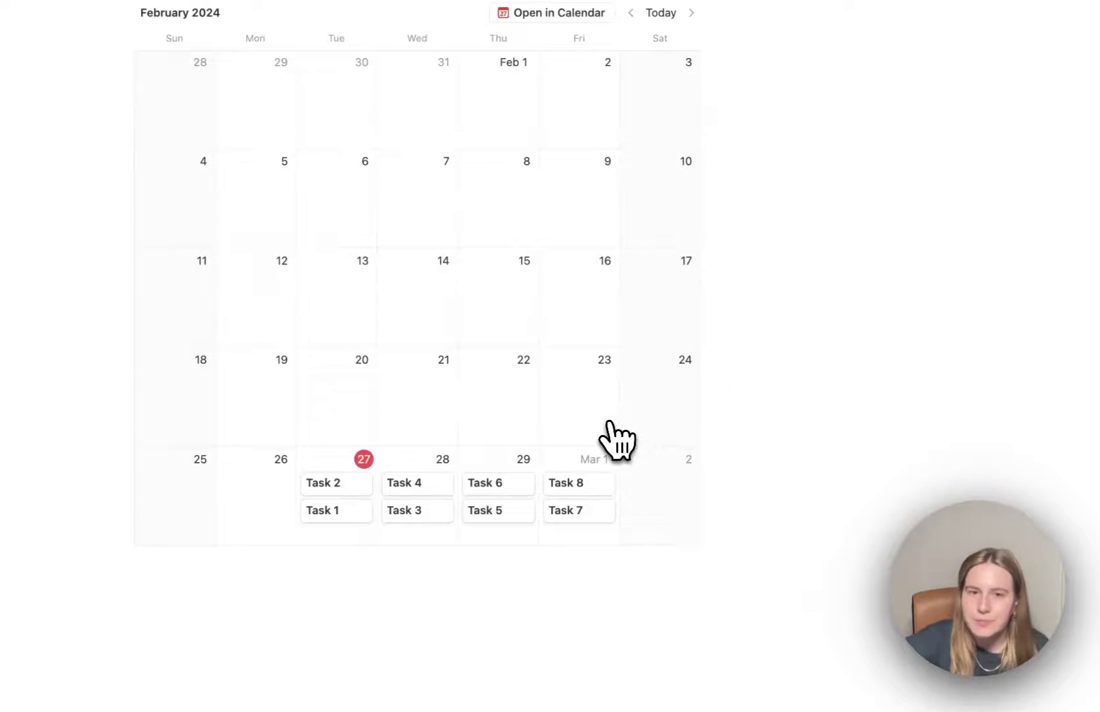
{"action": "scroll", "coordinate": [614, 441], "scroll_direction": "up", "scroll_amount": 3}
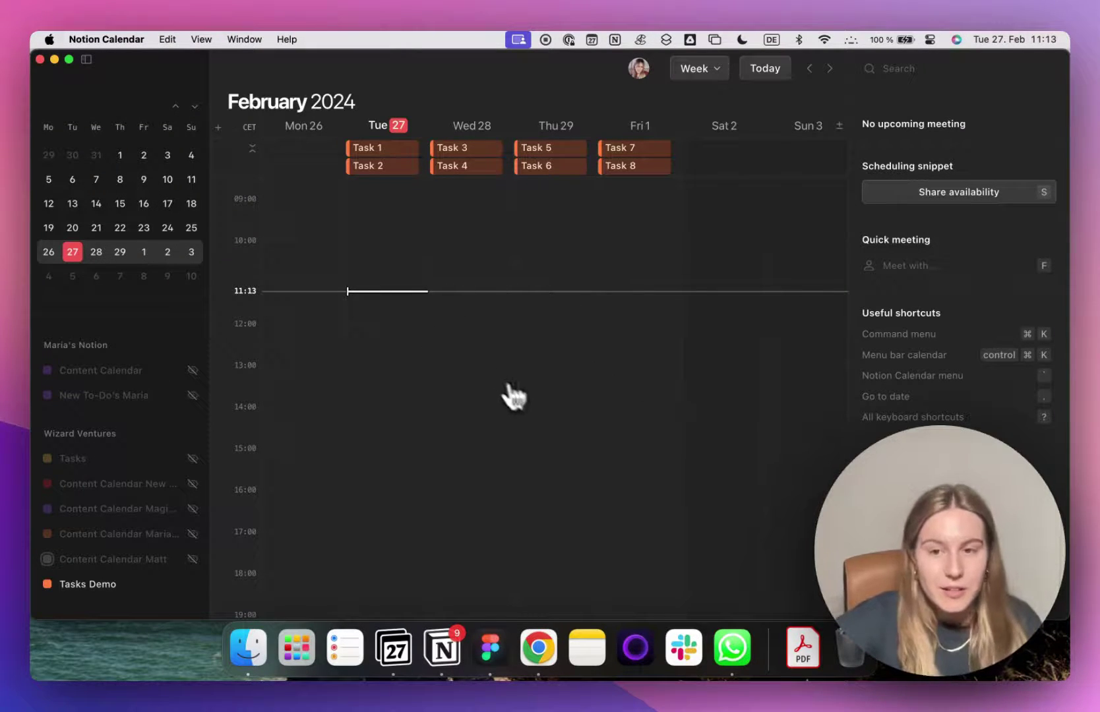
- In Notion Calendar, browse the databases that can be added from the personal Notion workspace, and close the list without adding any
{"action": "key", "text": "ctrl+Right"}
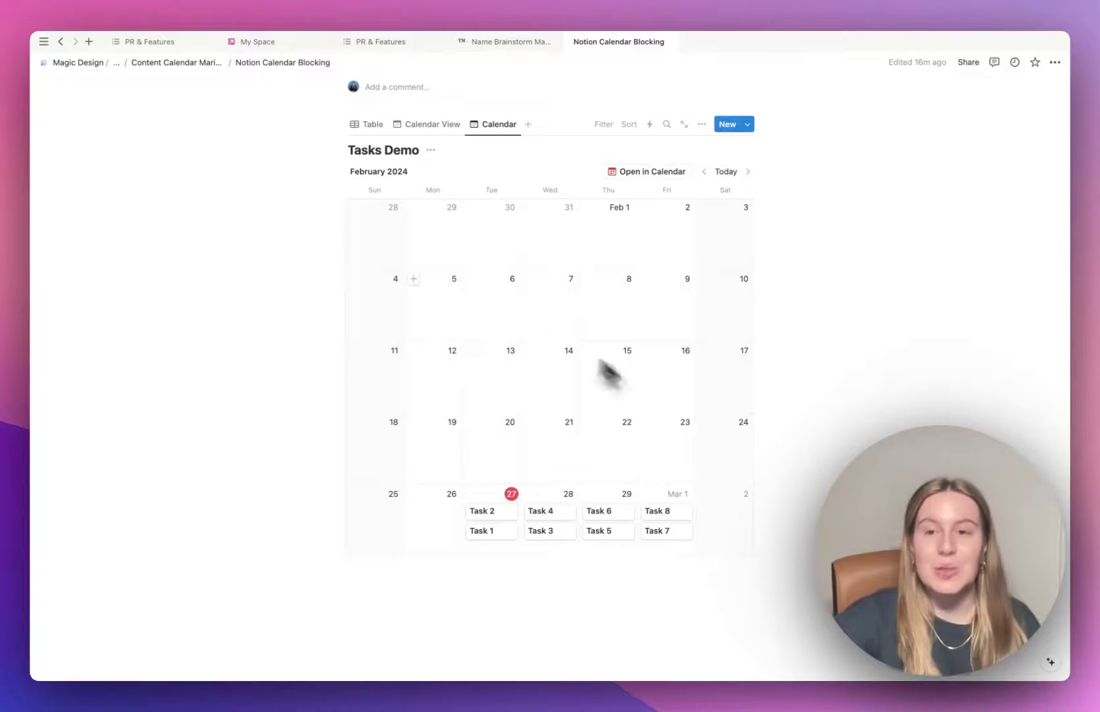
{"action": "key", "text": "ctrl+Left"}
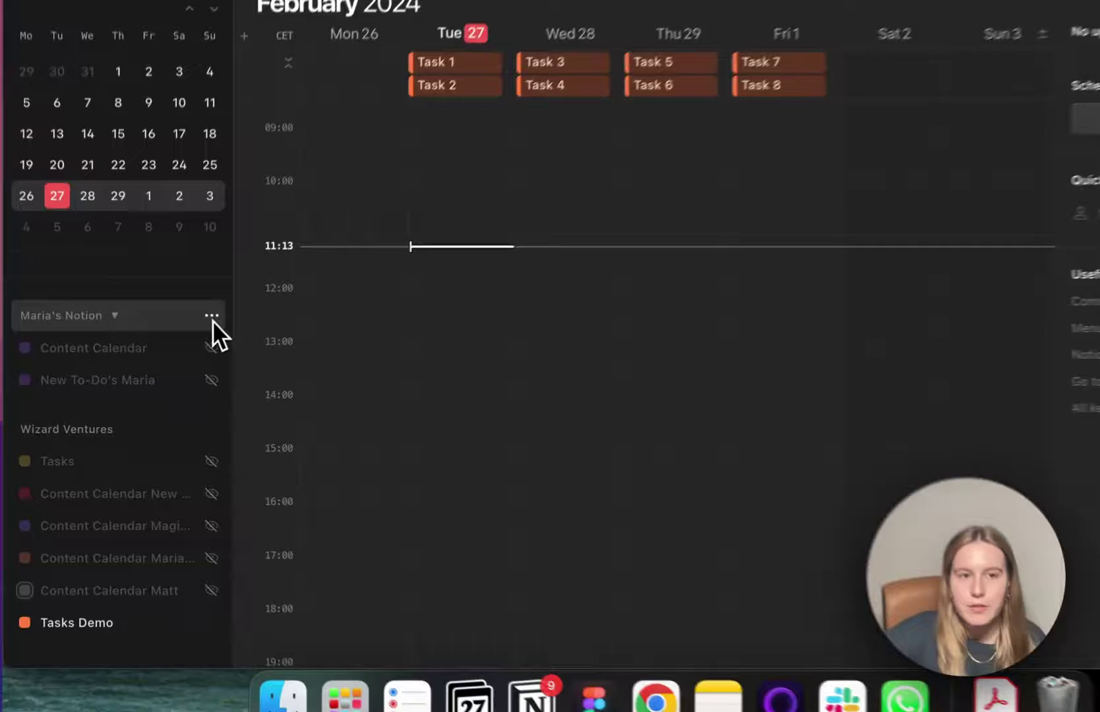
{"action": "left_click", "coordinate": [193, 345]}
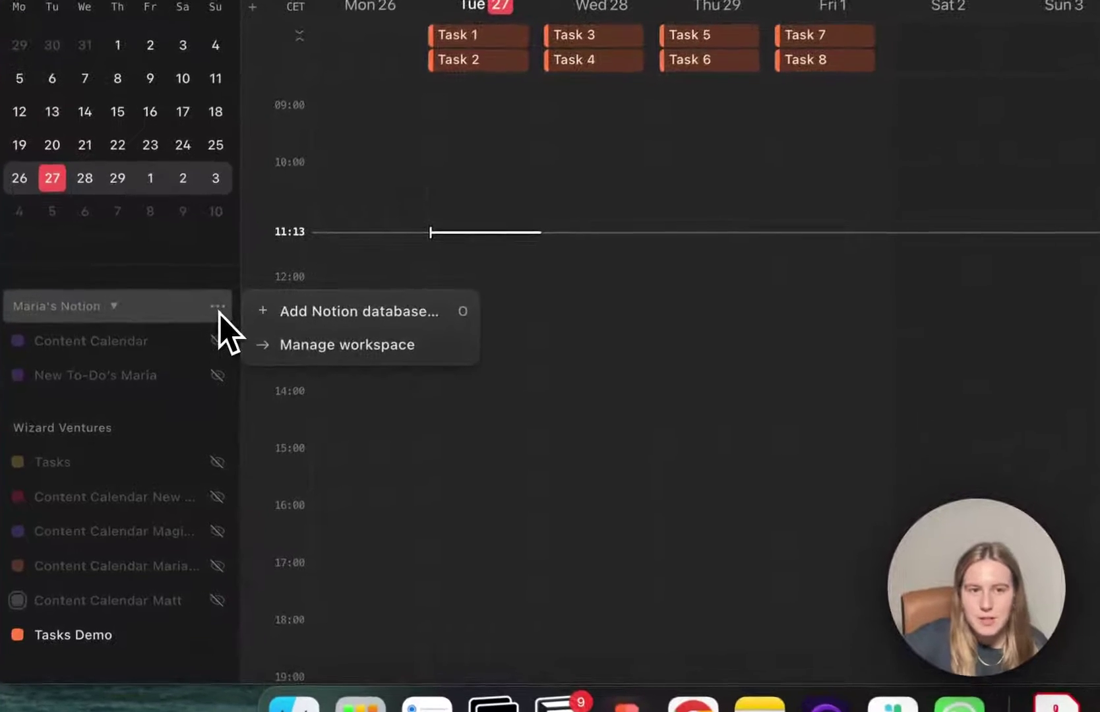
{"action": "left_click", "coordinate": [304, 310]}
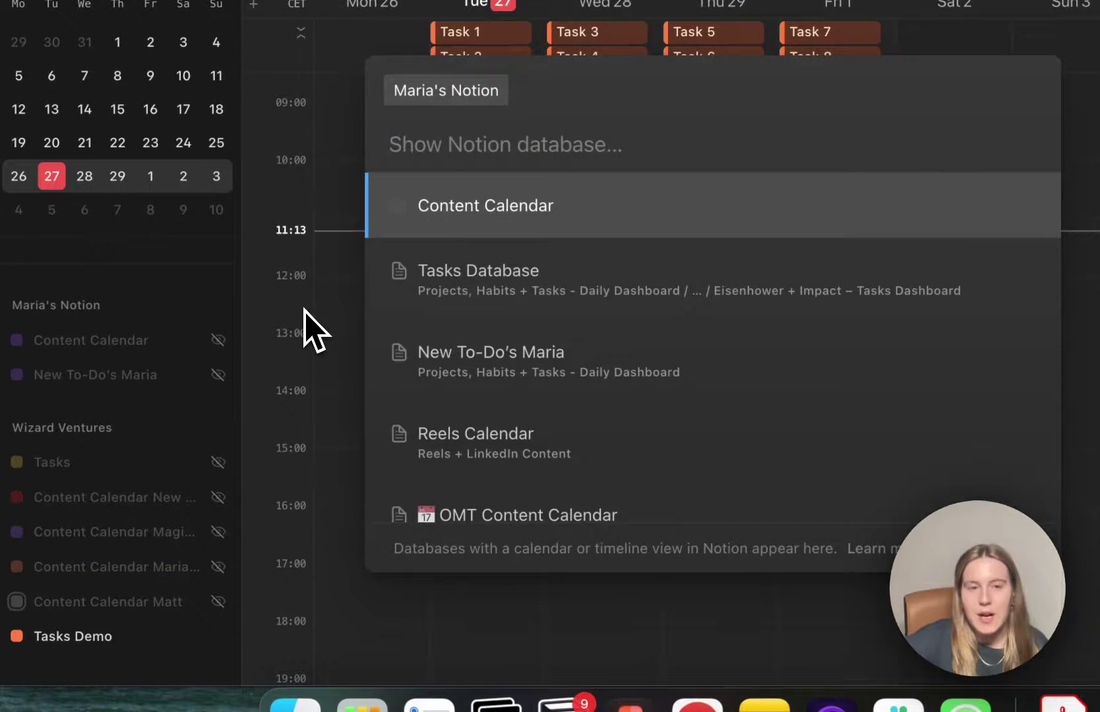
{"action": "scroll", "coordinate": [568, 442], "scroll_direction": "down", "scroll_amount": 1}
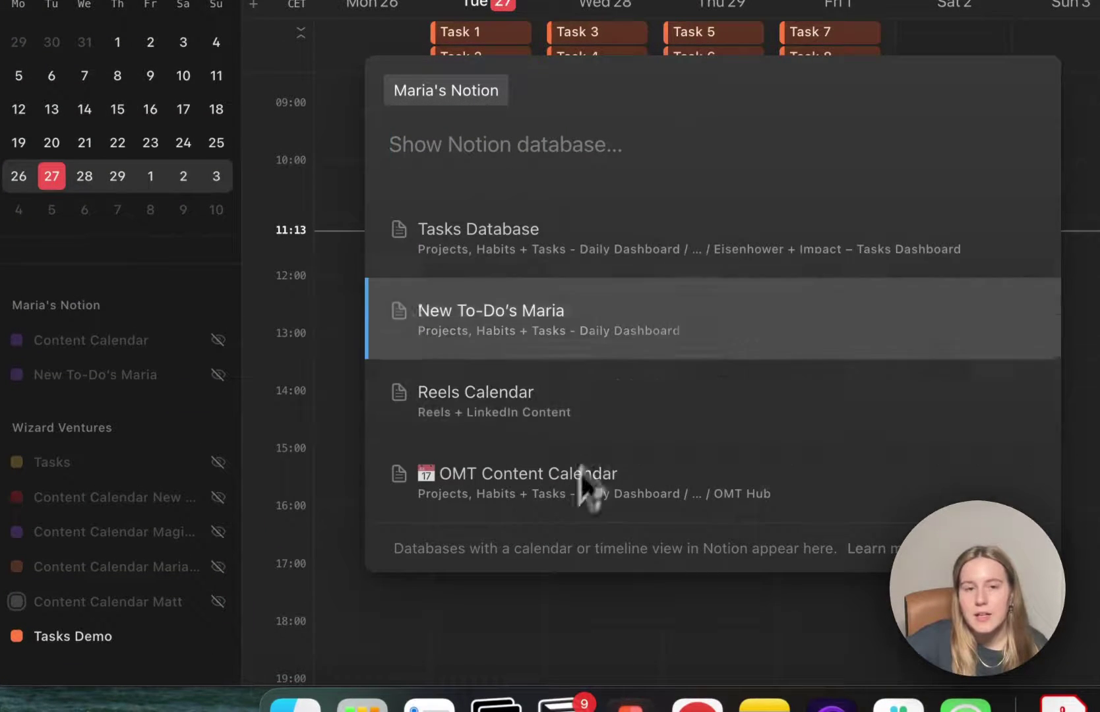
{"action": "scroll", "coordinate": [616, 383], "scroll_direction": "up", "scroll_amount": 1}
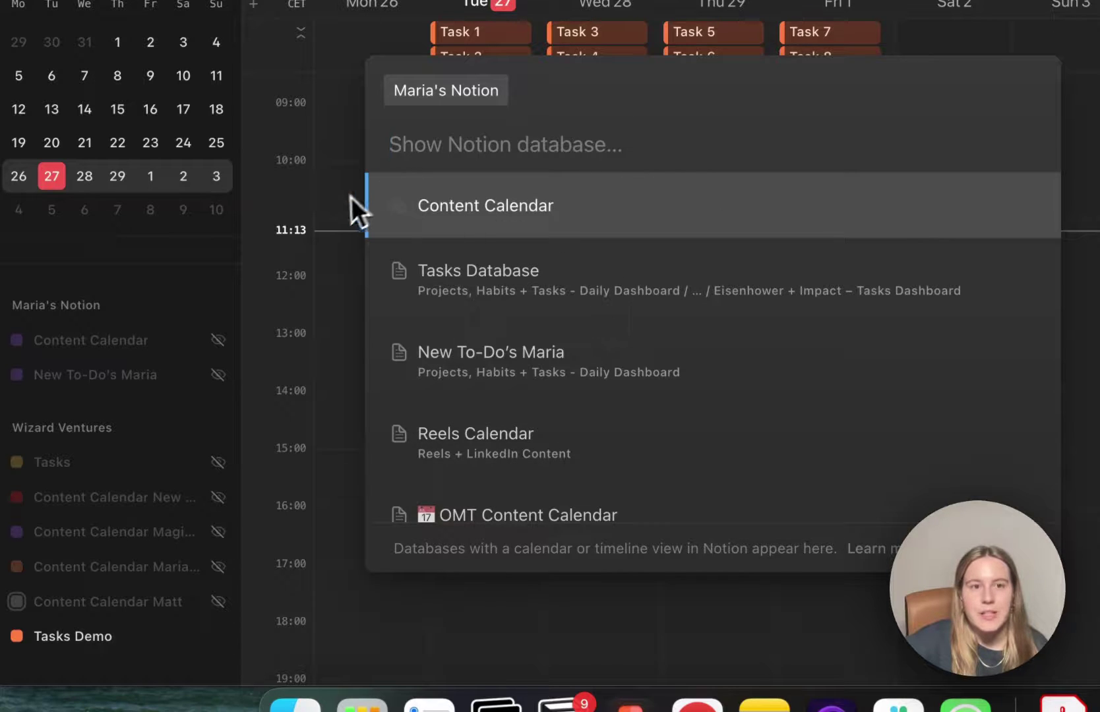
{"action": "left_click", "coordinate": [351, 198]}
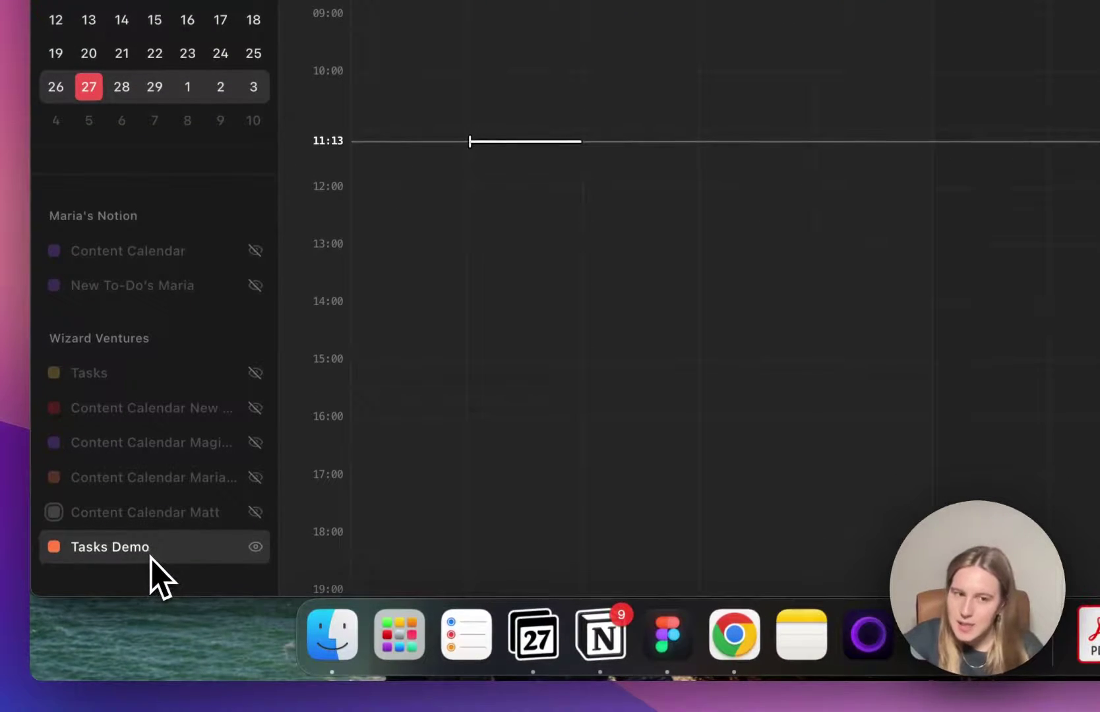
{"action": "left_click", "coordinate": [156, 554]}
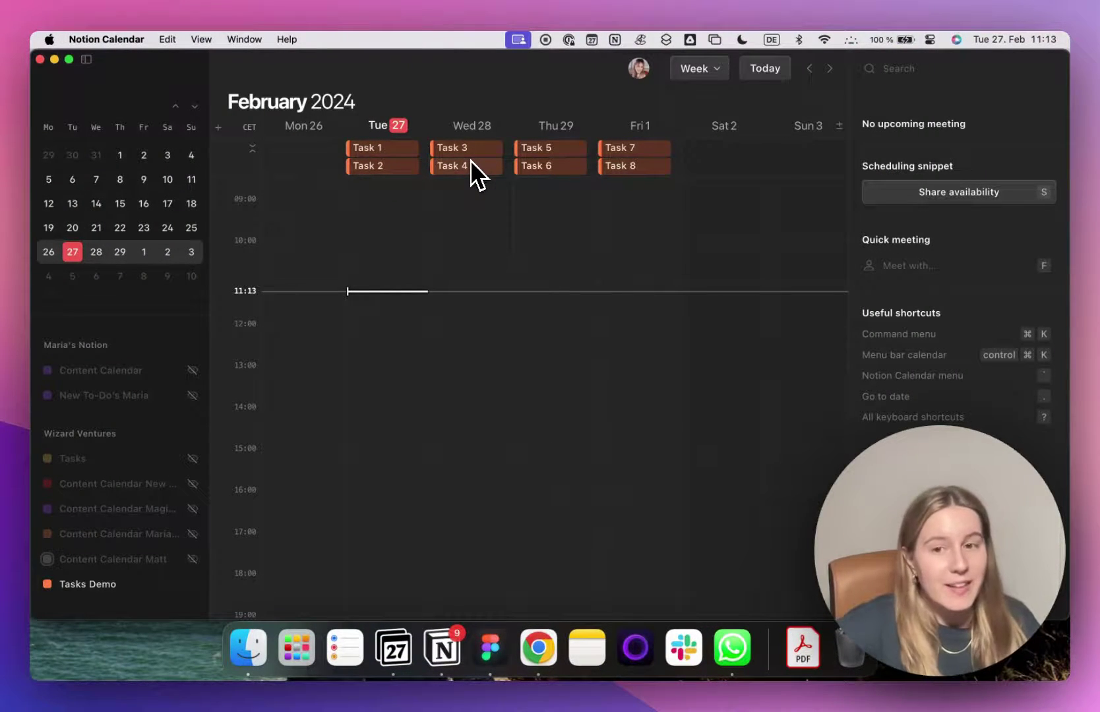
{"action": "left_click_drag", "start_coordinate": [471, 160], "coordinate": [460, 154]}
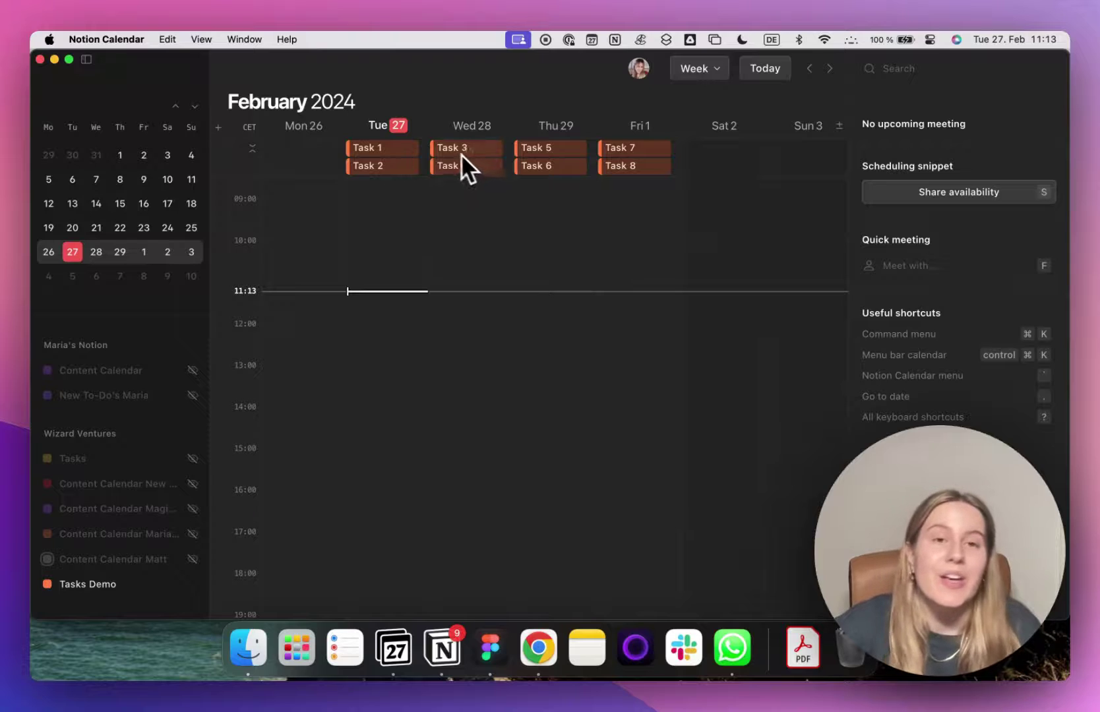
- Time-block Task 1 from 12:00 to 15:00 and Task 2 from 16:15 to 22:15 on Tuesday, February 27
{"action": "left_click_drag", "start_coordinate": [368, 149], "coordinate": [369, 320]}
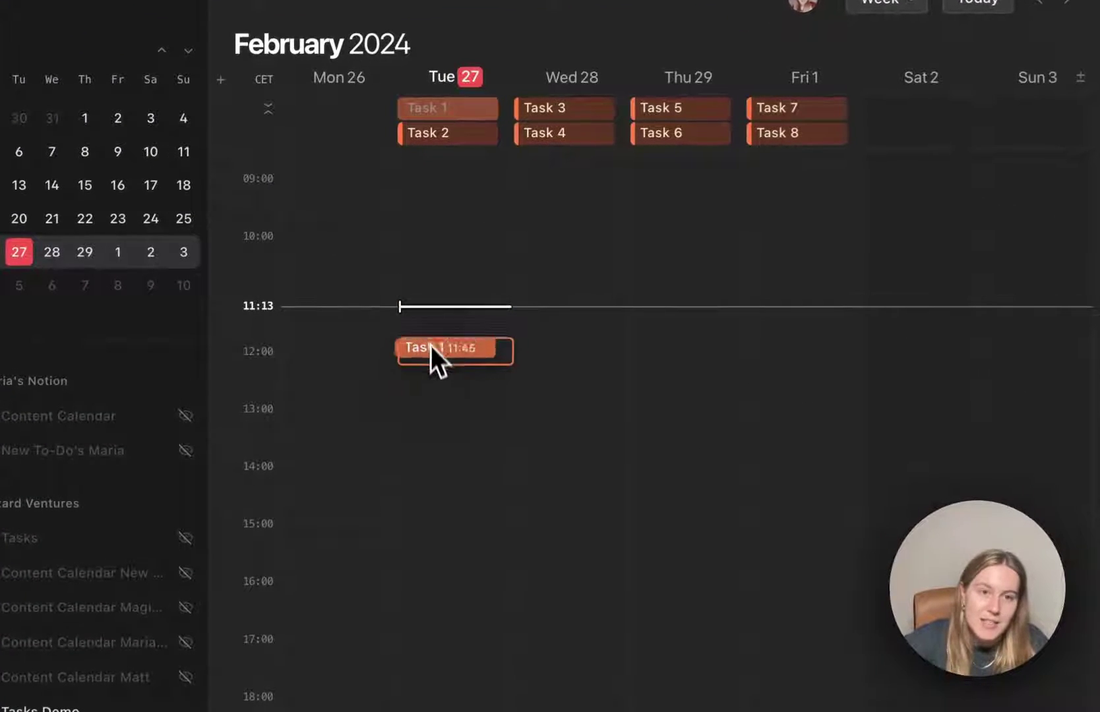
{"action": "left_click_drag", "start_coordinate": [430, 346], "coordinate": [463, 520]}
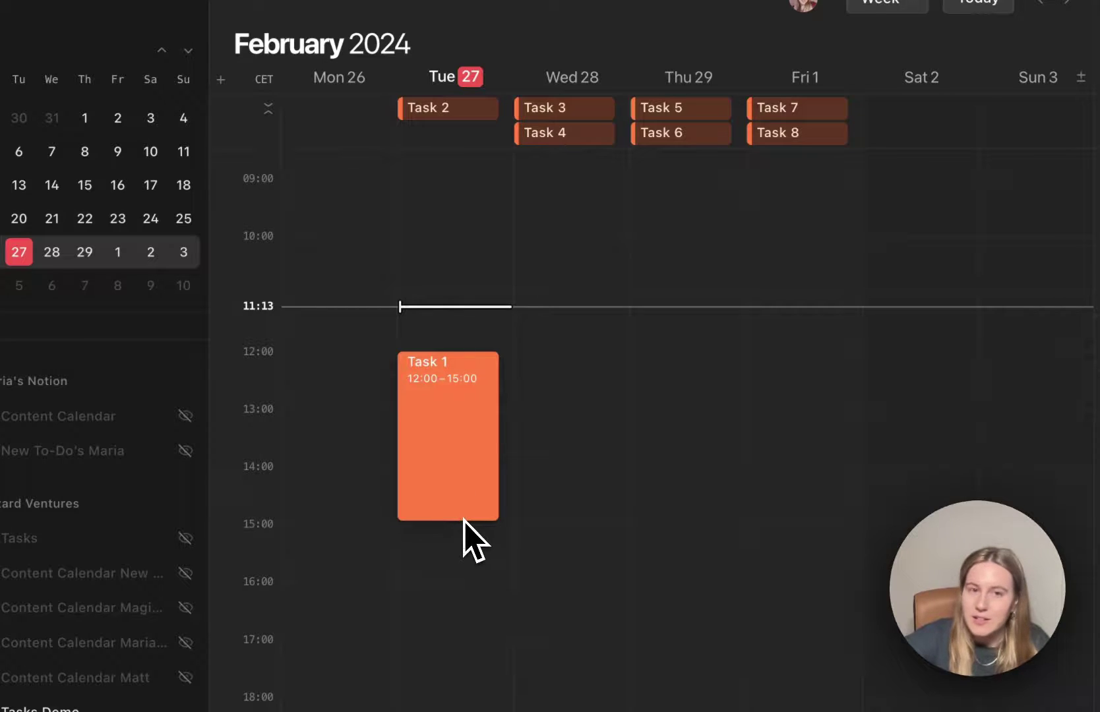
{"action": "left_click_drag", "start_coordinate": [451, 120], "coordinate": [445, 621]}
{"action": "left_click_drag", "start_coordinate": [403, 501], "coordinate": [412, 590]}
- Reschedule the all-day Task 3 to Monday, March 4
{"action": "scroll", "coordinate": [445, 540], "scroll_direction": "up", "scroll_amount": 5}
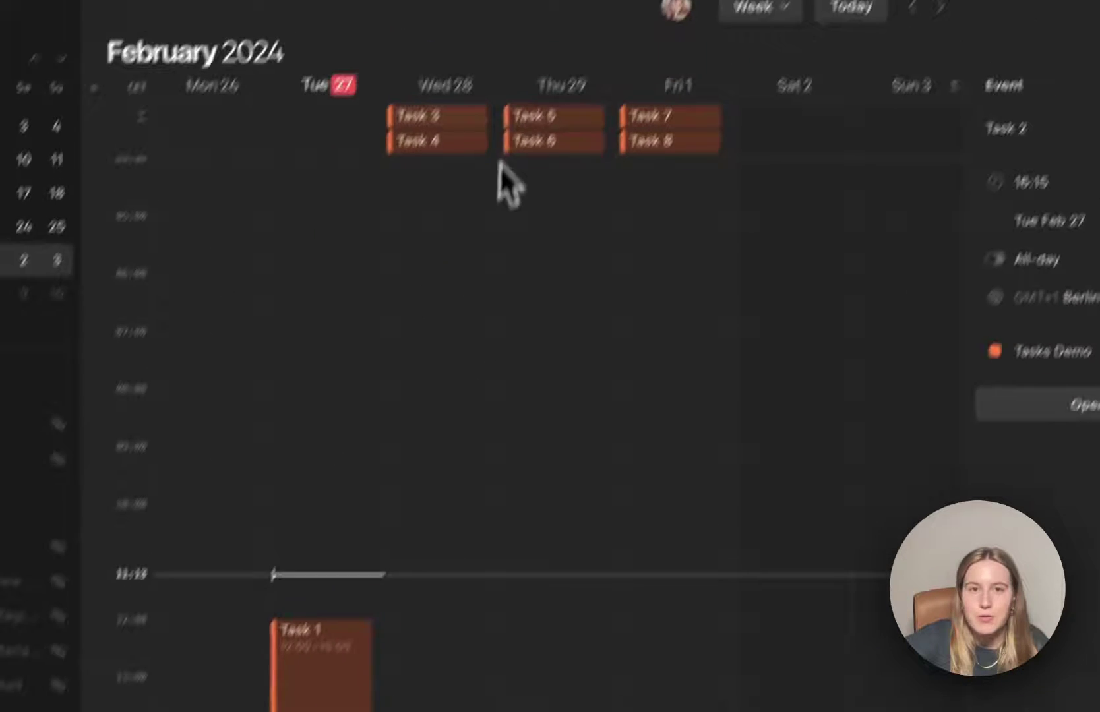
{"action": "left_click_drag", "start_coordinate": [455, 122], "coordinate": [784, 121]}
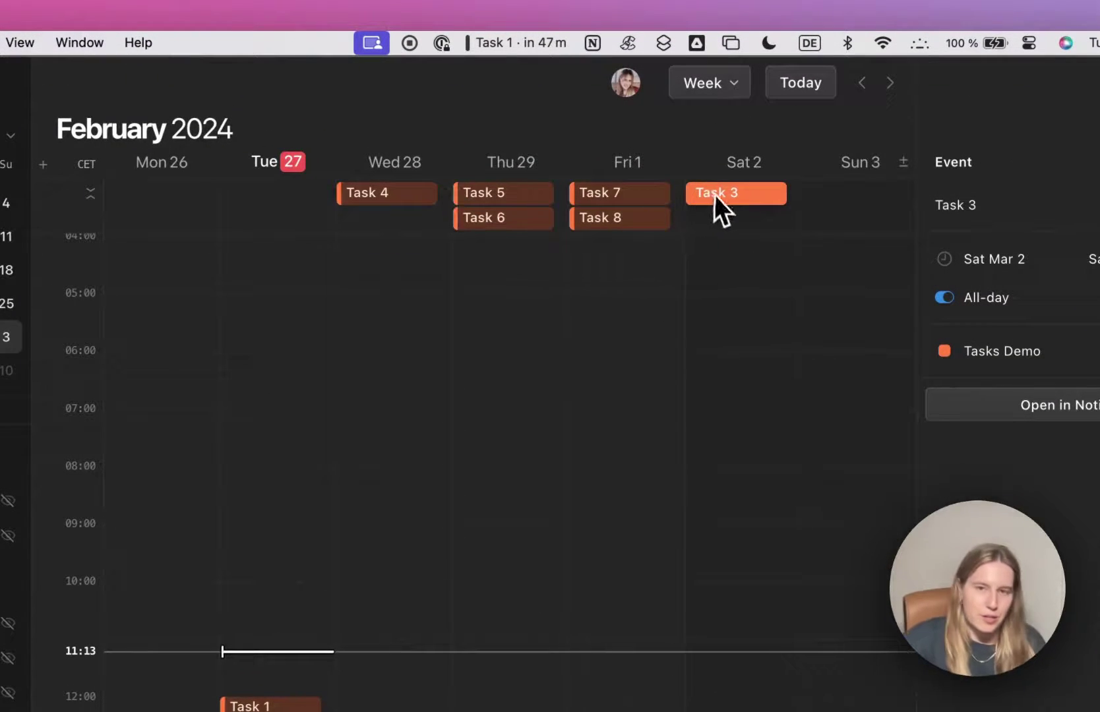
{"action": "left_click_drag", "start_coordinate": [714, 195], "coordinate": [819, 208]}
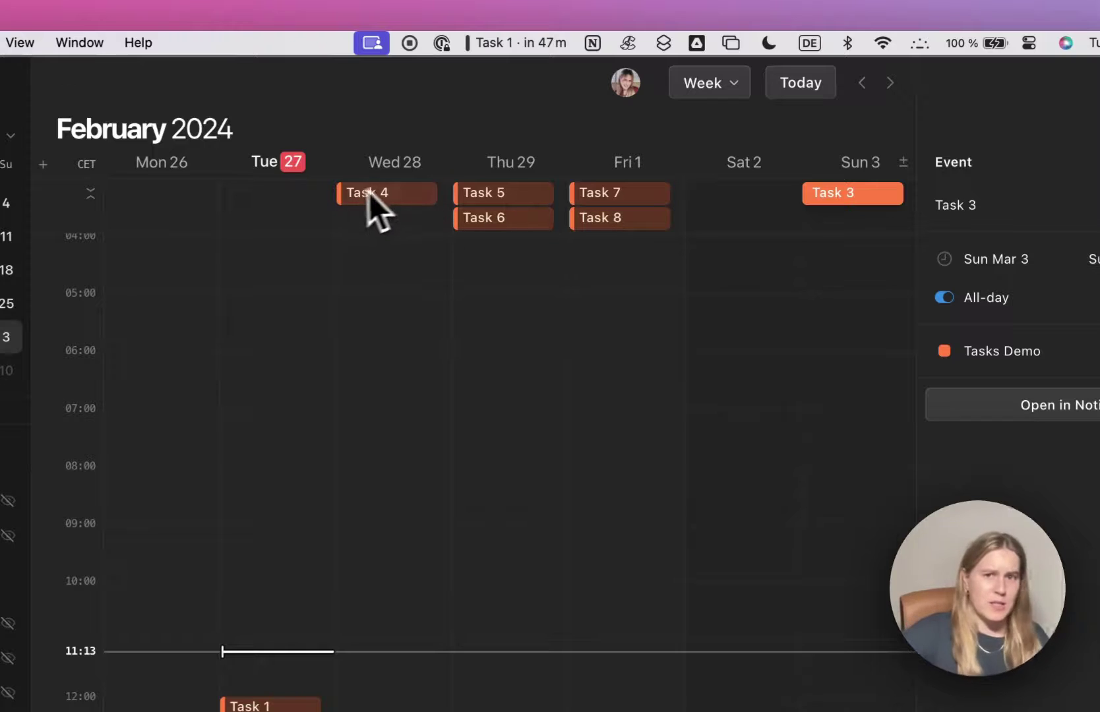
{"action": "scroll", "coordinate": [822, 238], "scroll_direction": "right", "scroll_amount": 5}
{"action": "left_click_drag", "start_coordinate": [677, 193], "coordinate": [733, 204]}
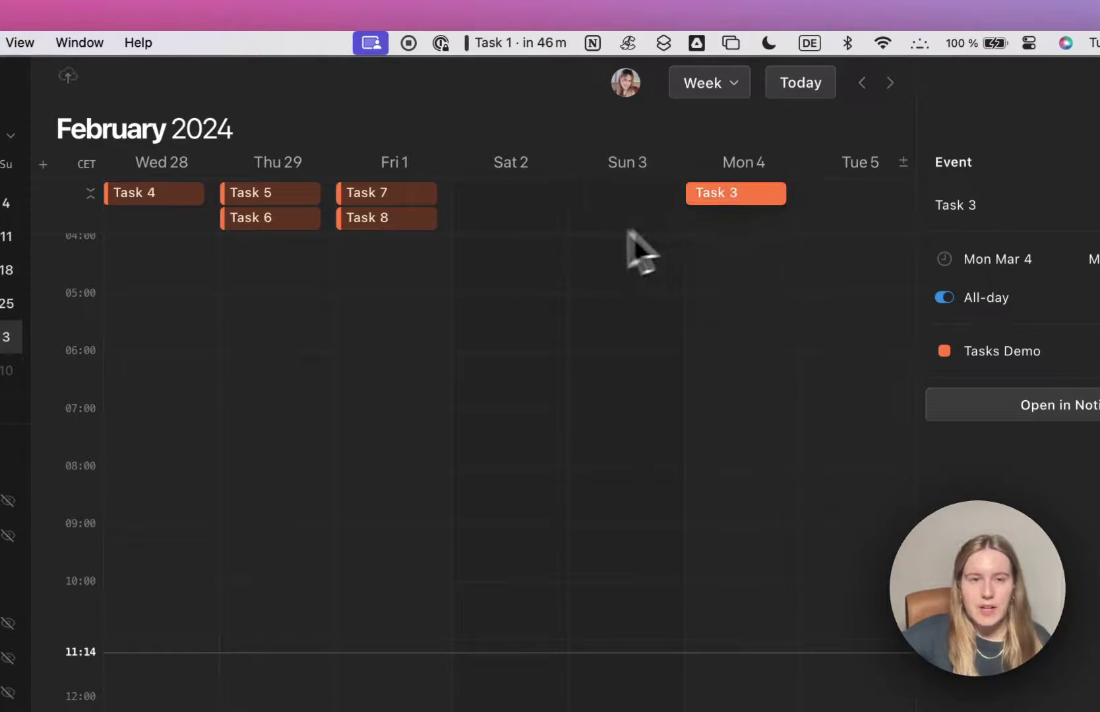
- Move the all-day Task 8 to Wednesday, March 6, and extend it through Thursday, March 7
{"action": "scroll", "coordinate": [594, 240], "scroll_direction": "right", "scroll_amount": 3}
{"action": "left_click_drag", "start_coordinate": [250, 223], "coordinate": [734, 216]}
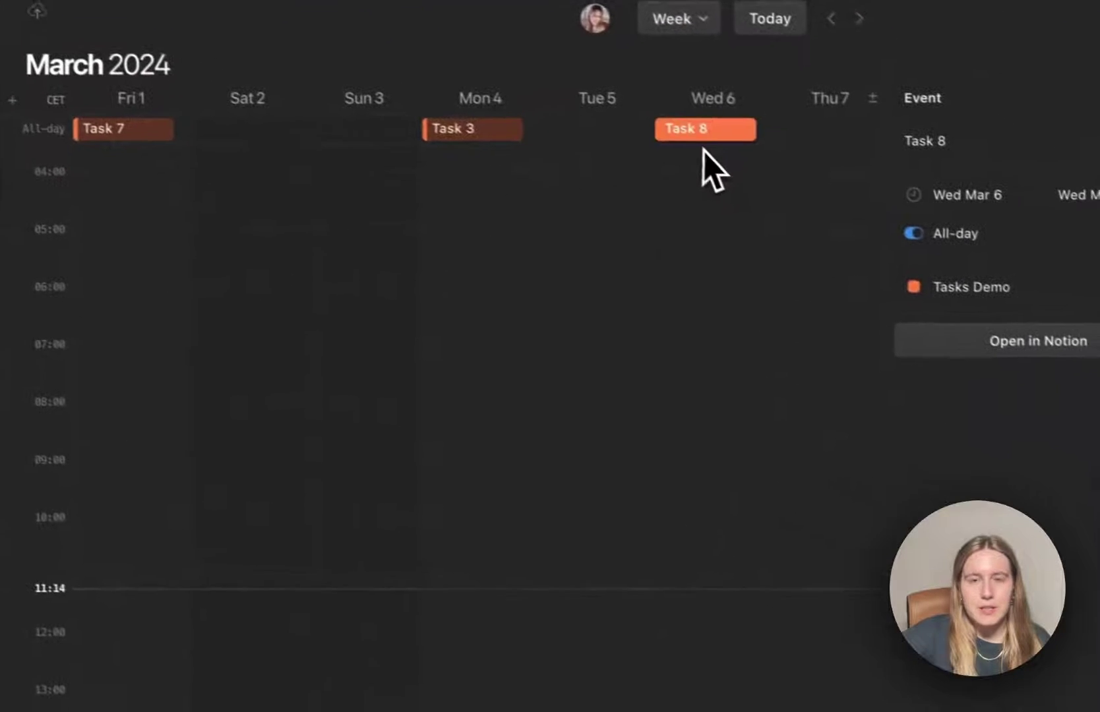
{"action": "scroll", "coordinate": [723, 204], "scroll_direction": "right", "scroll_amount": 3}
{"action": "left_click_drag", "start_coordinate": [620, 117], "coordinate": [727, 128]}
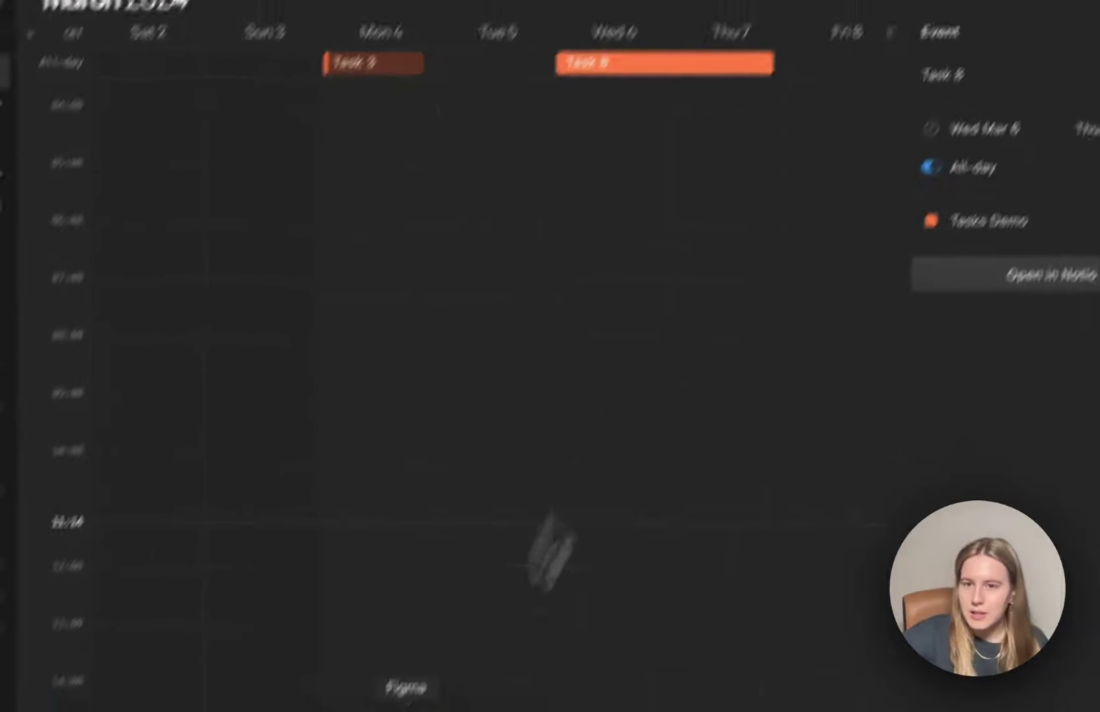
- Check the rescheduled task dates in the Tasks Demo table in Notion, and return to Notion Calendar
{"action": "scroll", "coordinate": [467, 432], "scroll_direction": "left", "scroll_amount": 5}
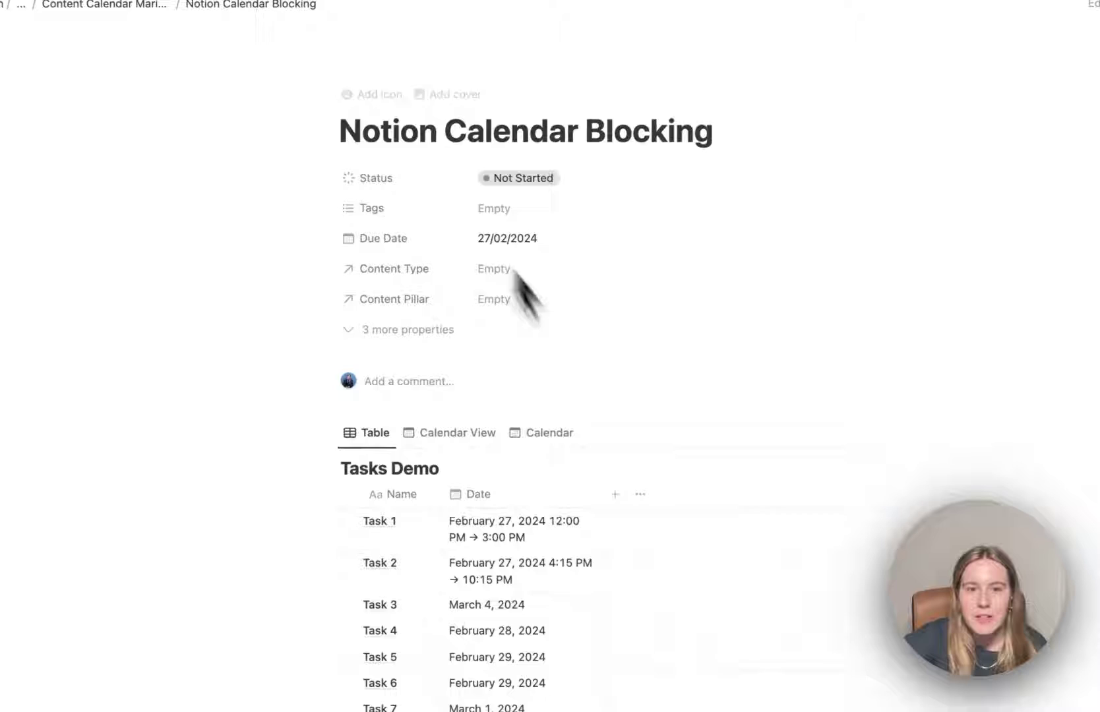
{"action": "scroll", "coordinate": [618, 437], "scroll_direction": "down", "scroll_amount": 4}
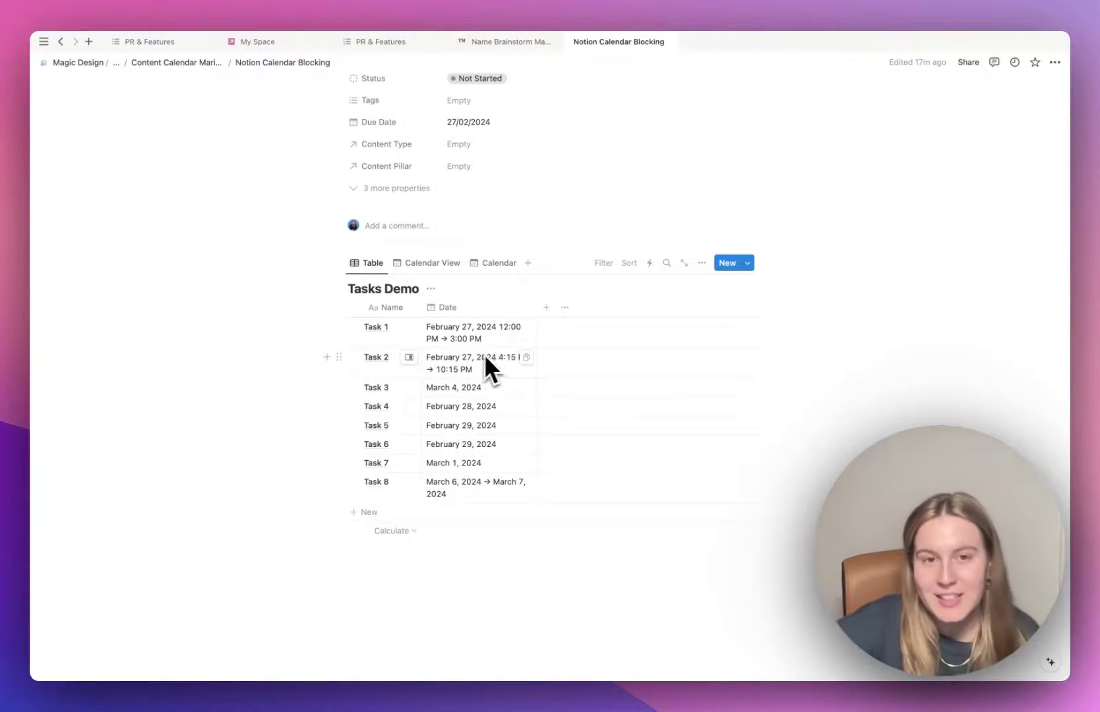
{"action": "key", "text": "ctrl+Left"}
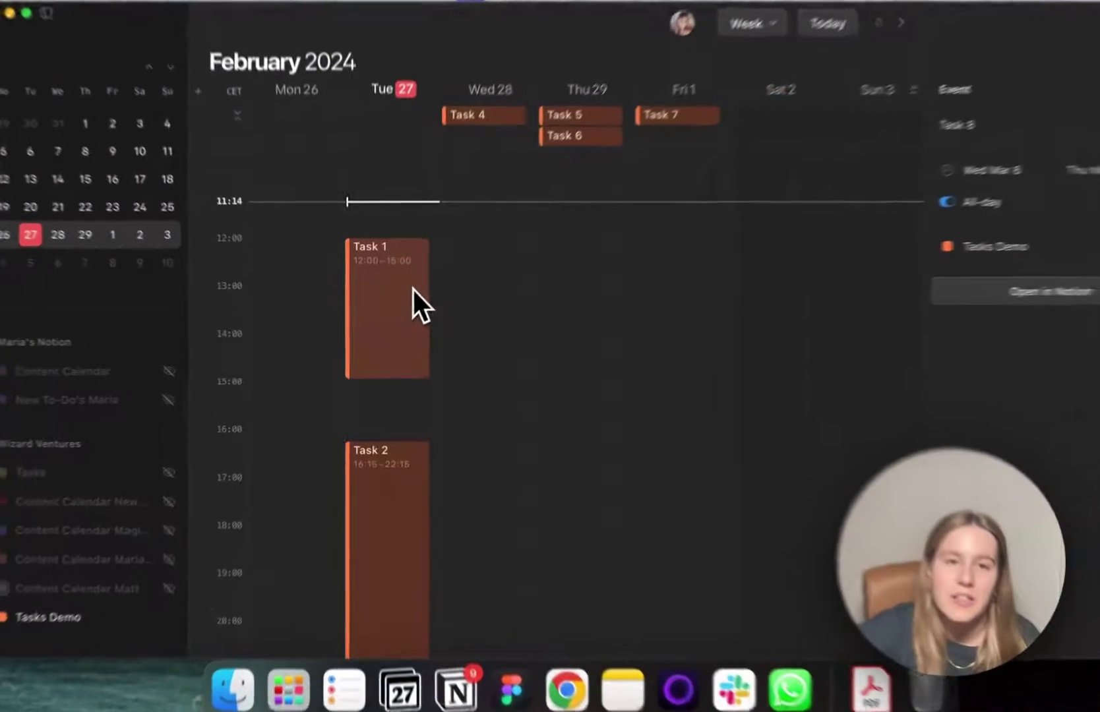
- Delete Task 1 from Tuesday, February 27, and check the Tasks Demo table in Notion for the deletion
{"action": "left_click", "coordinate": [406, 332]}
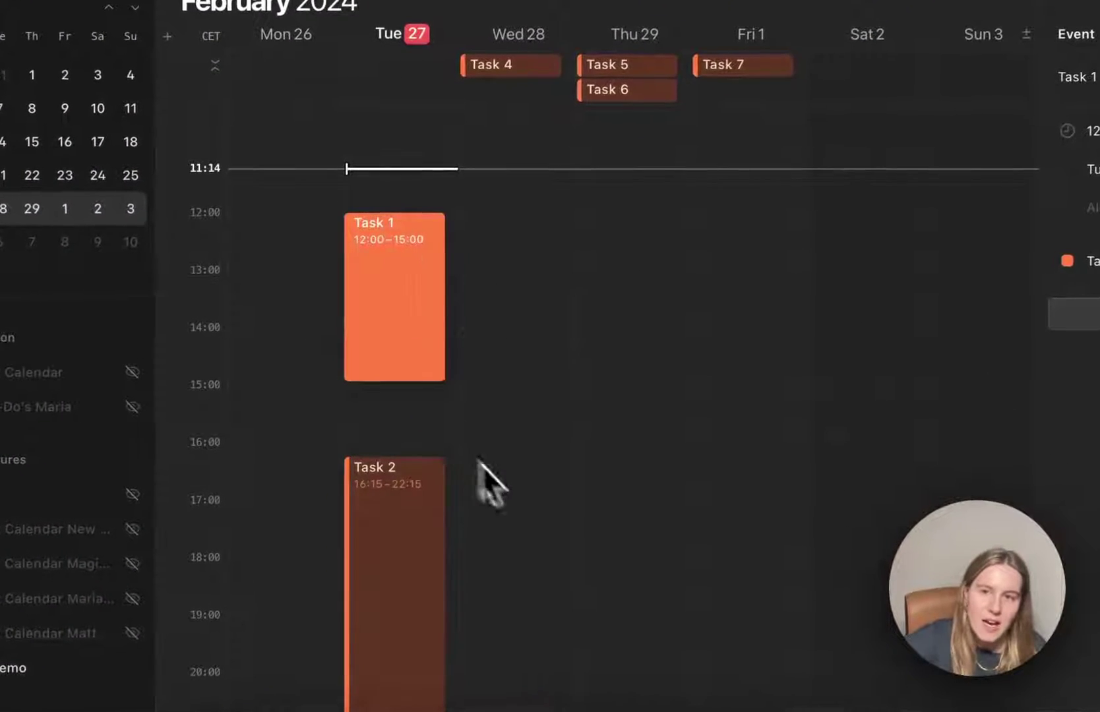
{"action": "key", "text": "Delete"}
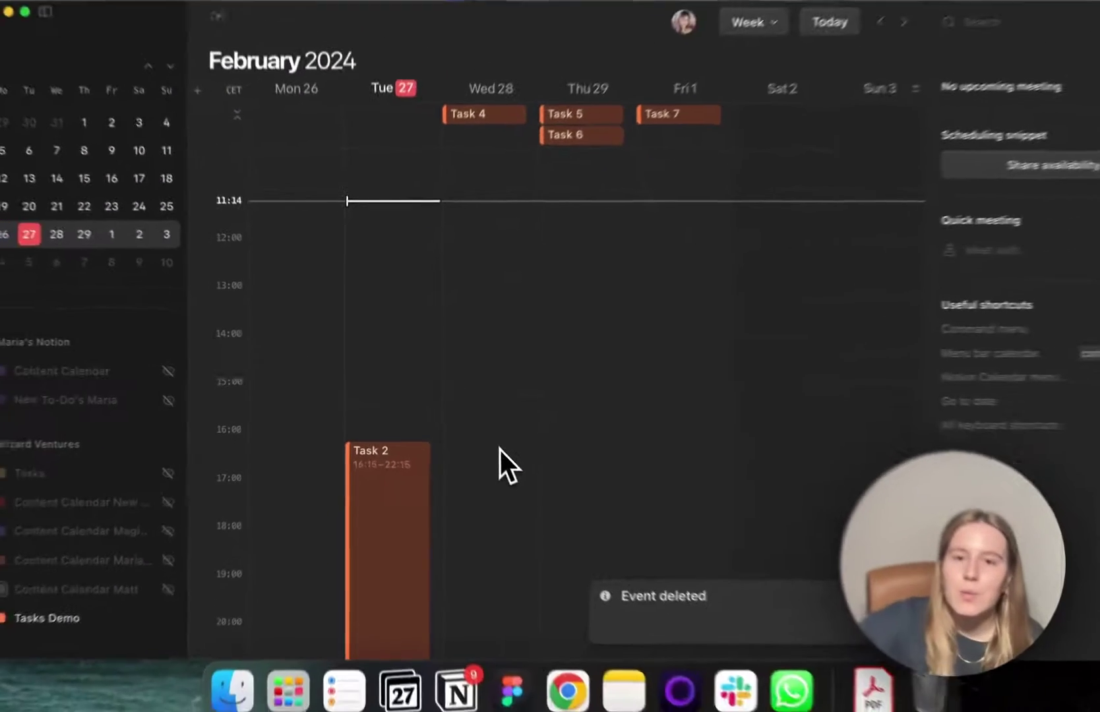
{"action": "key", "text": "ctrl+Right"}
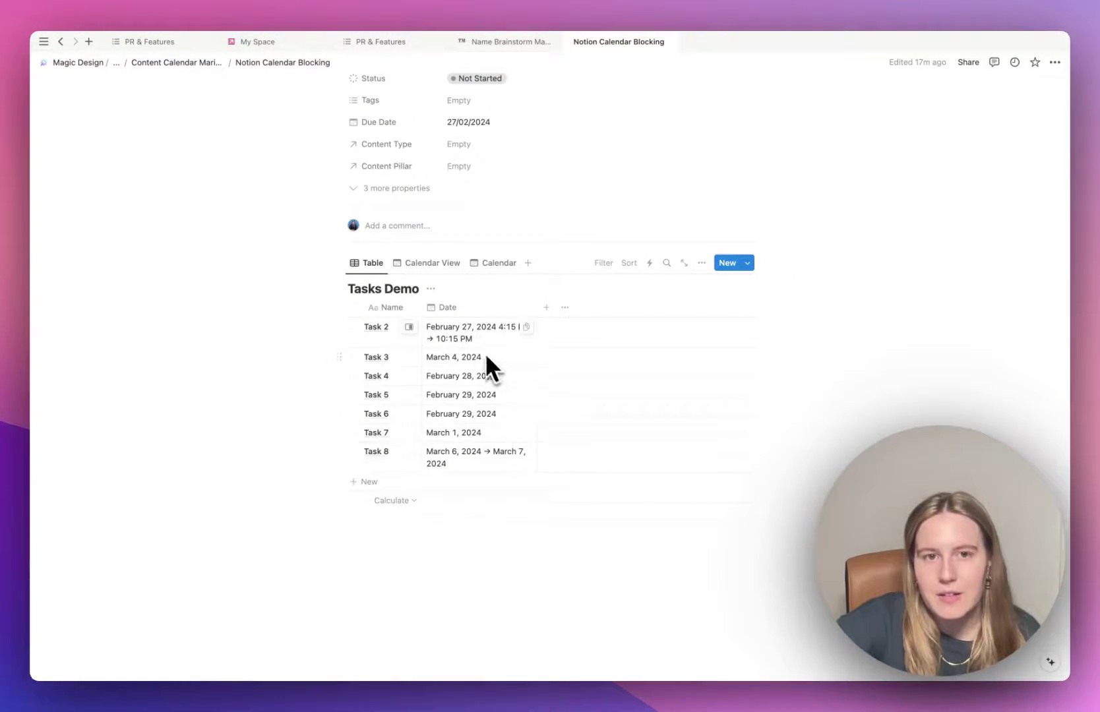
{"action": "key", "text": "ctrl+Left"}
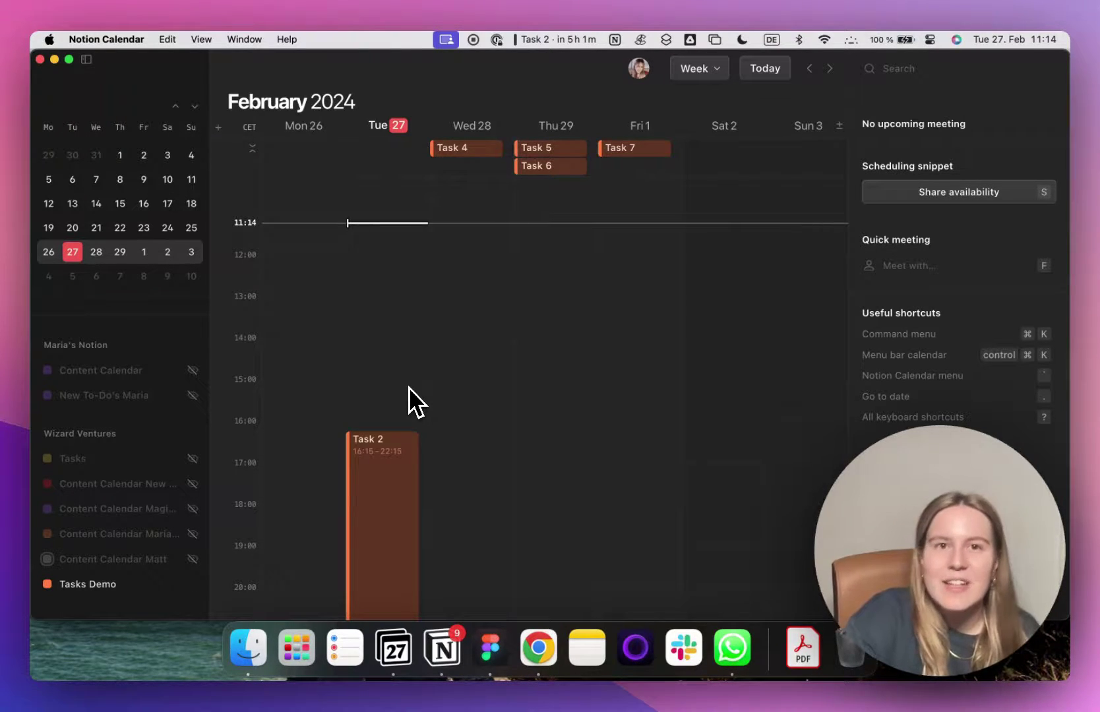
- Move Task 2 to 13:15–19:15 on Tuesday, February 27, and check its new time on its Notion page and in the Tasks Demo table
{"action": "left_click_drag", "start_coordinate": [379, 479], "coordinate": [378, 354]}
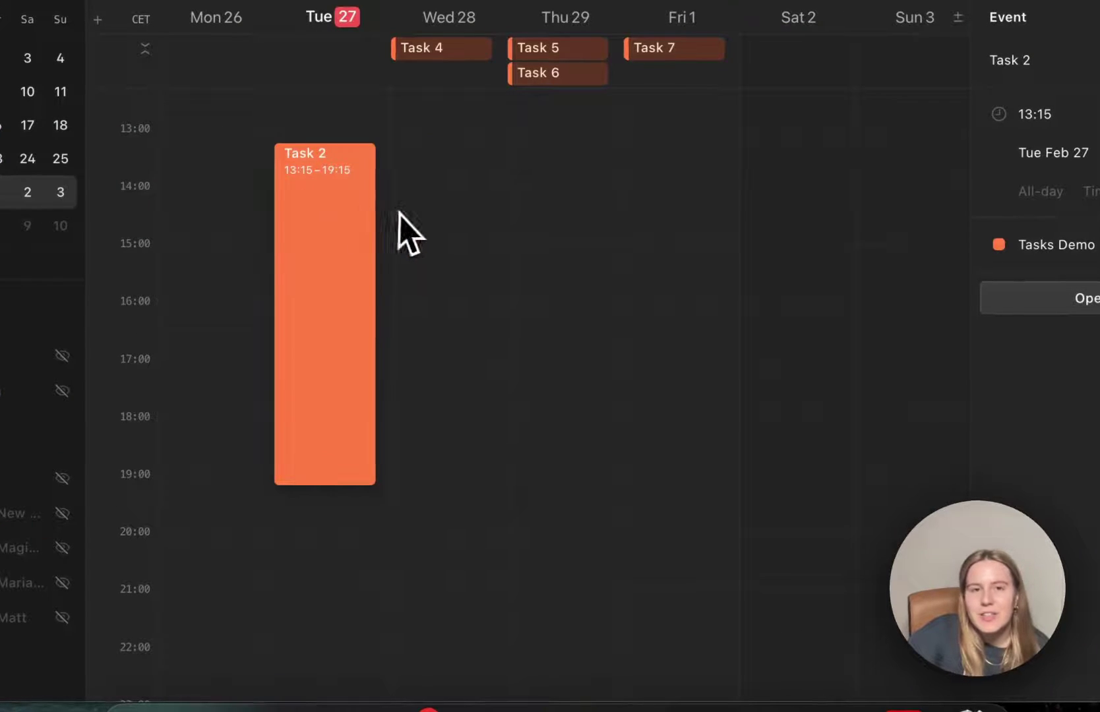
{"action": "scroll", "coordinate": [362, 238], "scroll_direction": "up", "scroll_amount": 3}
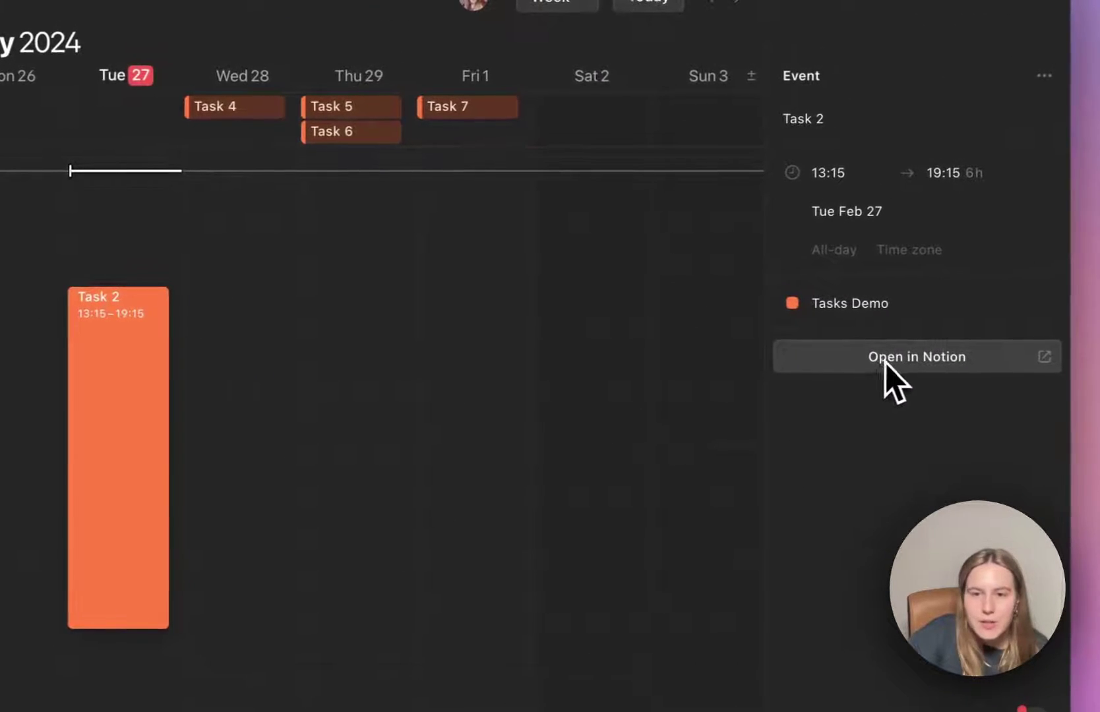
{"action": "left_click", "coordinate": [869, 358]}
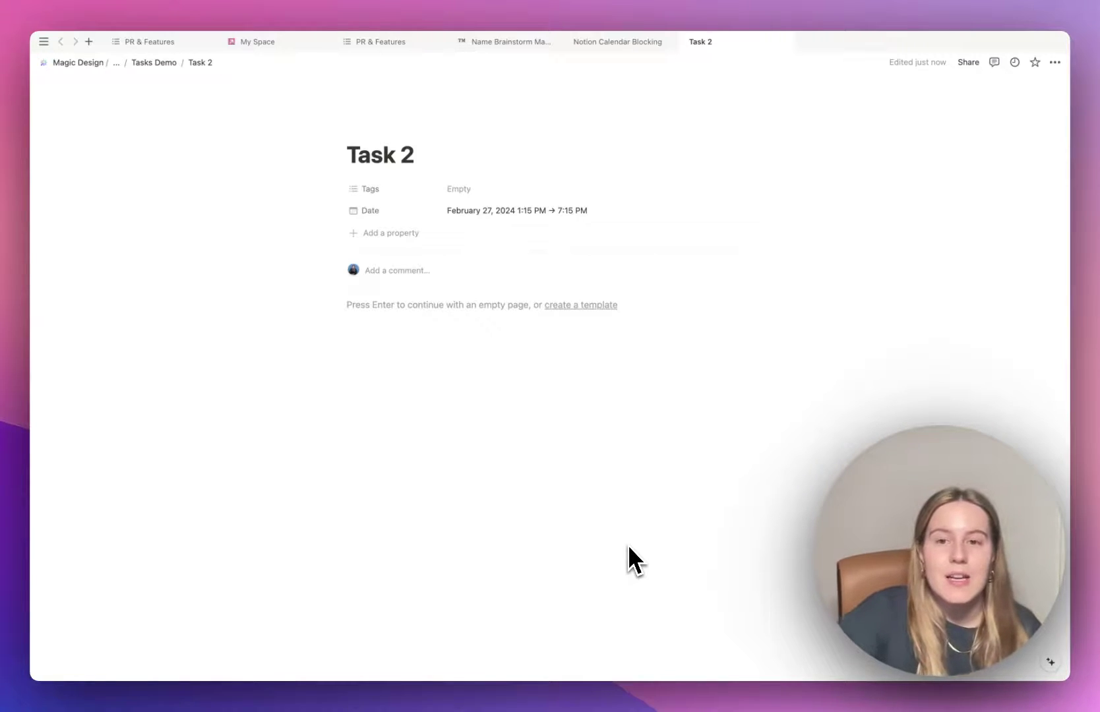
{"action": "left_click", "coordinate": [620, 42]}
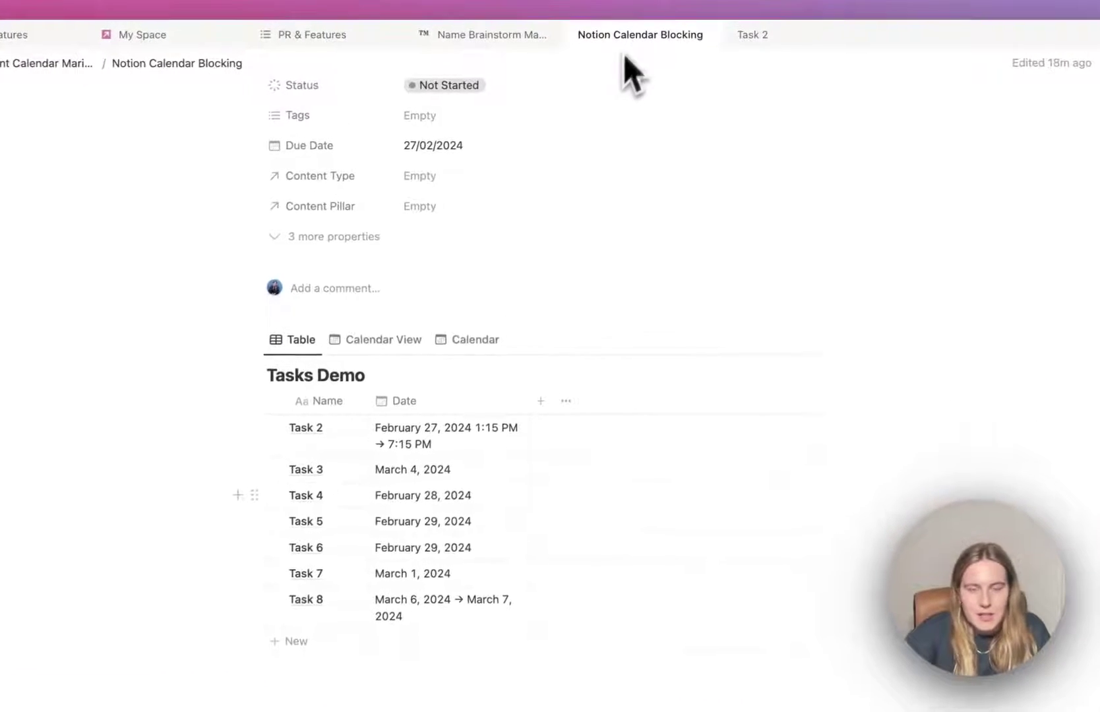
{"action": "left_click", "coordinate": [524, 496]}
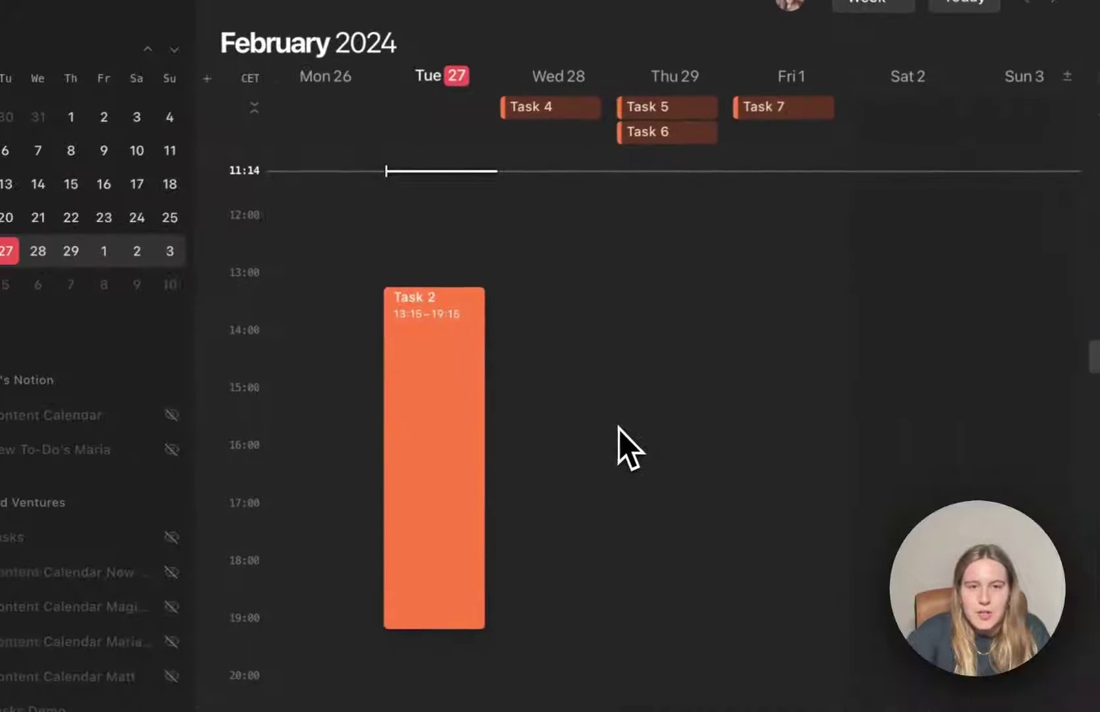
- Time-block Task 4 at 14:45 on Wednesday, February 28, and show the LinkedIn content calendar alongside Tasks Demo
{"action": "left_click_drag", "start_coordinate": [559, 113], "coordinate": [563, 395]}
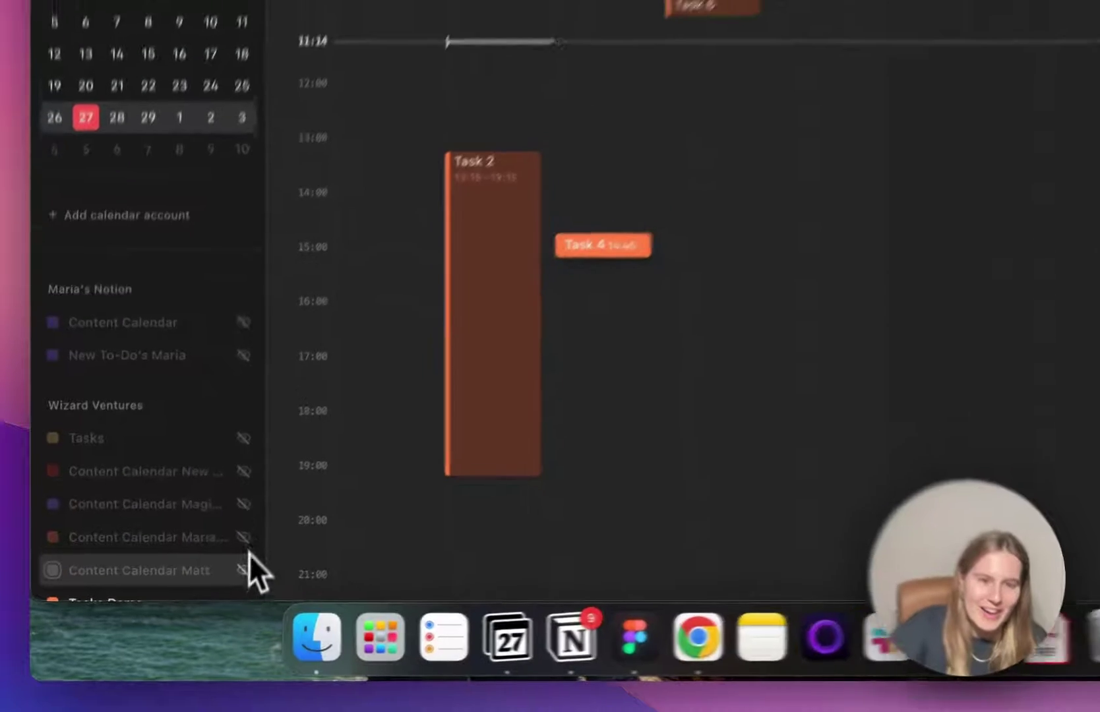
{"action": "scroll", "coordinate": [253, 429], "scroll_direction": "up", "scroll_amount": 3}
{"action": "scroll", "coordinate": [253, 425], "scroll_direction": "down", "scroll_amount": 4}
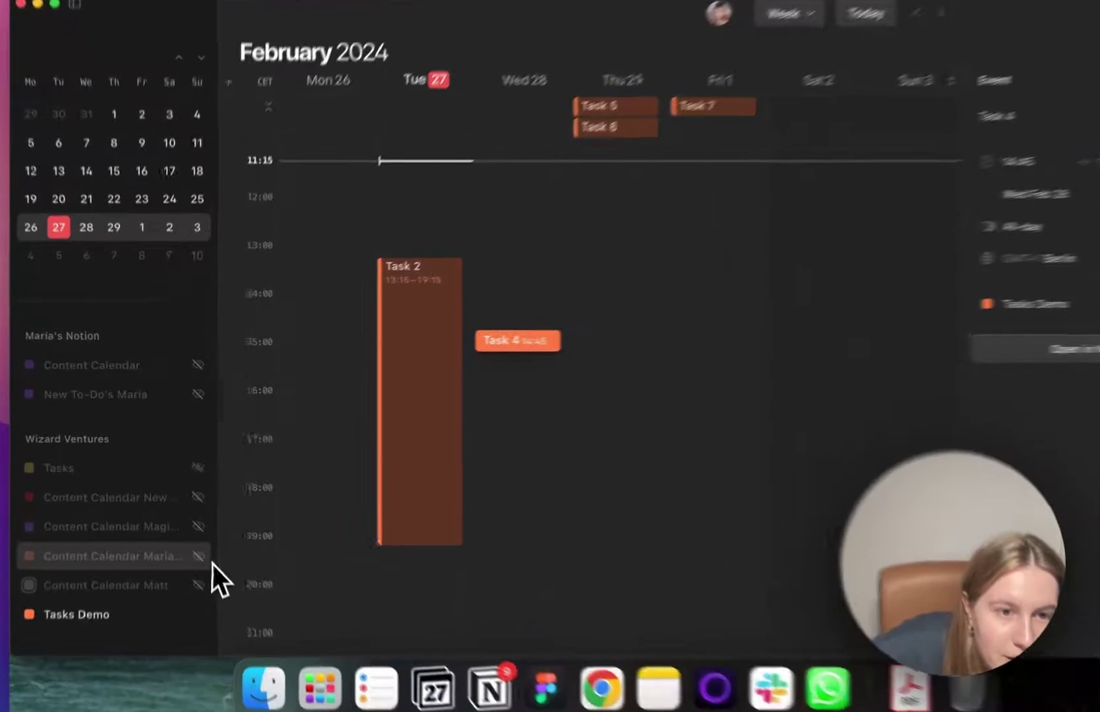
{"action": "left_click", "coordinate": [193, 534]}
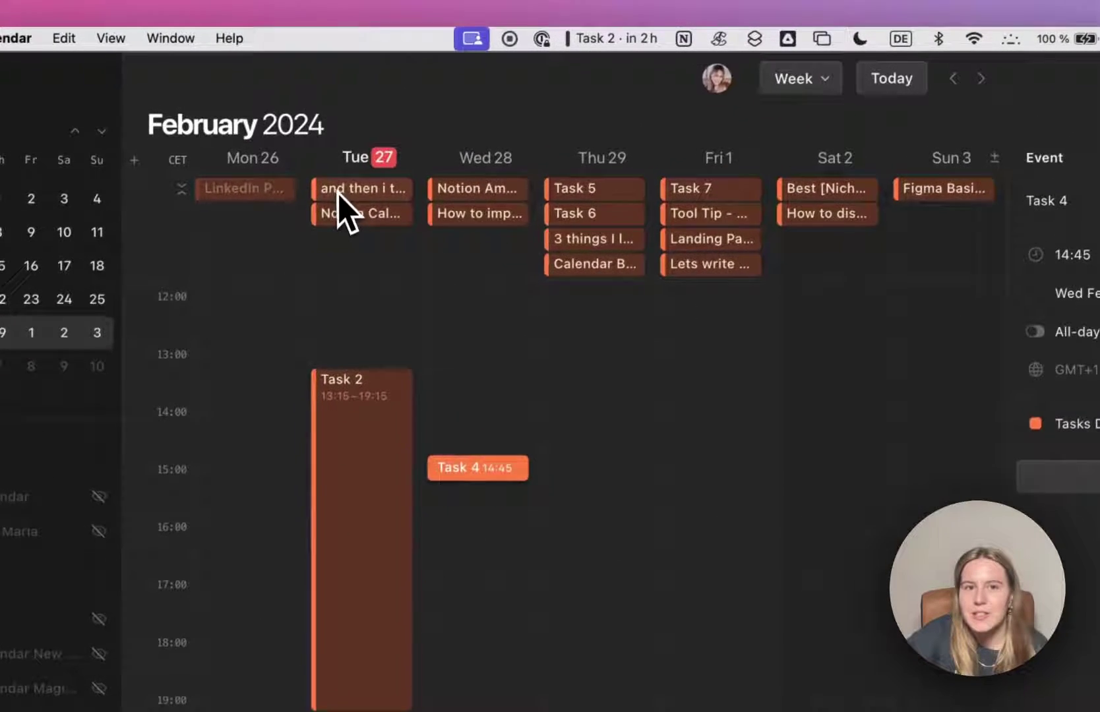
- Look through the all-day entries of both calendars from Tuesday, February 27, to Friday, March 1
{"action": "left_click", "coordinate": [338, 191]}
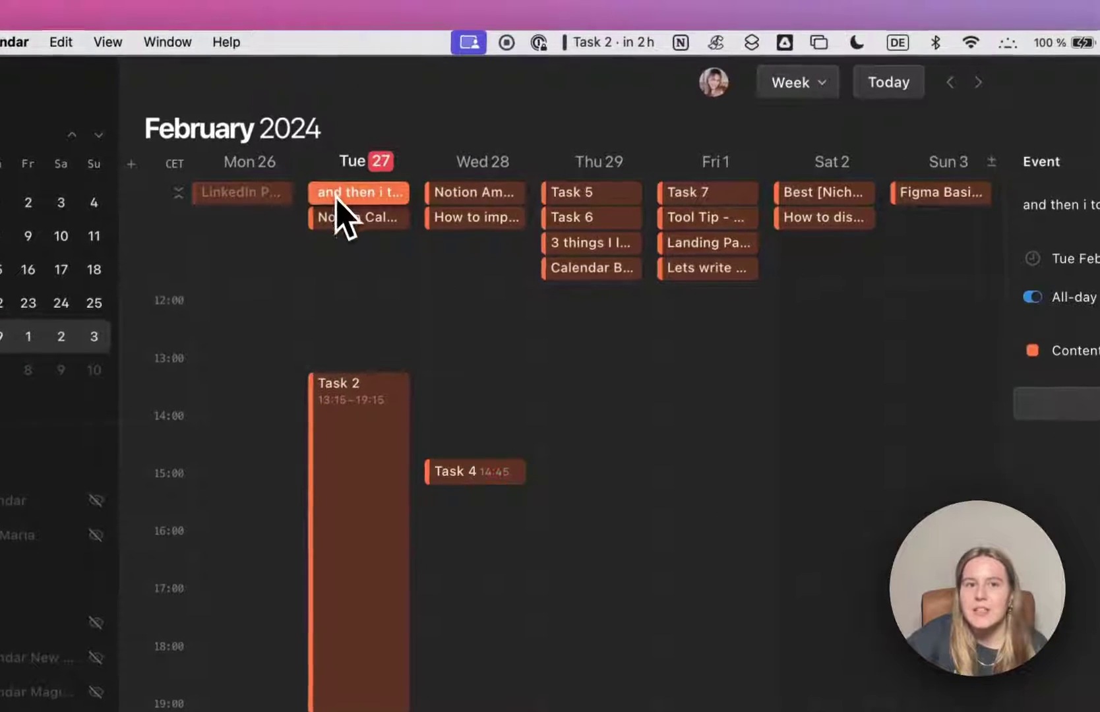
{"action": "left_click", "coordinate": [351, 216]}
{"action": "left_click", "coordinate": [492, 188]}
{"action": "left_click", "coordinate": [496, 218]}
{"action": "left_click", "coordinate": [587, 198]}
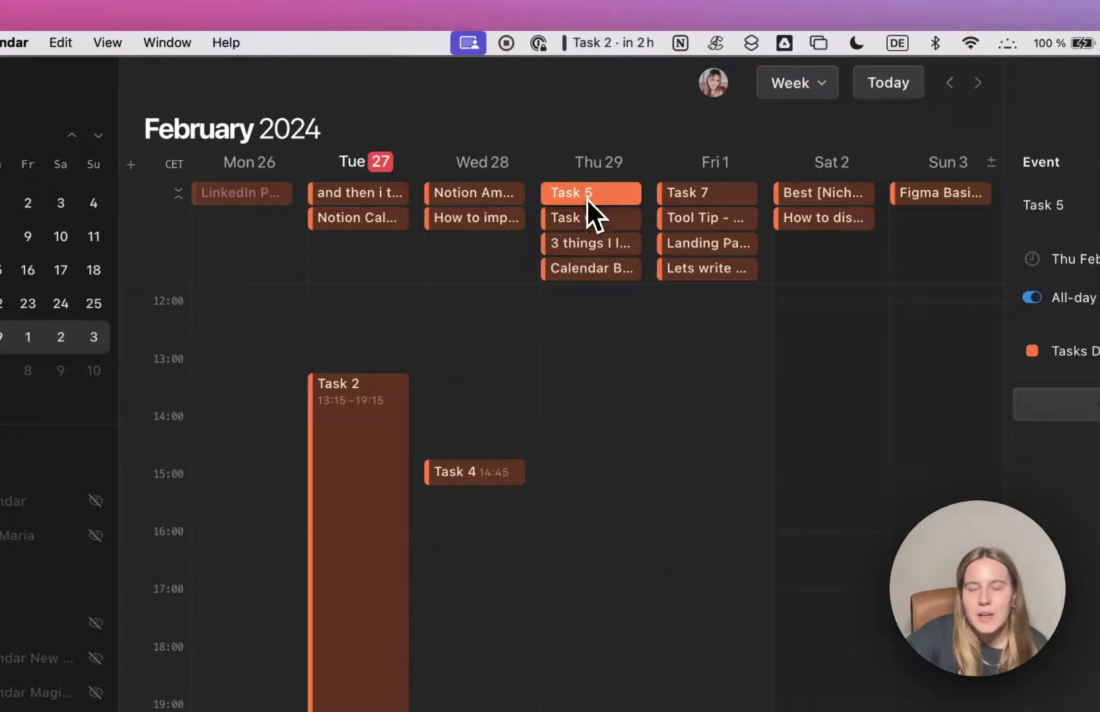
{"action": "left_click", "coordinate": [589, 243]}
{"action": "left_click", "coordinate": [600, 285]}
{"action": "left_click", "coordinate": [620, 272]}
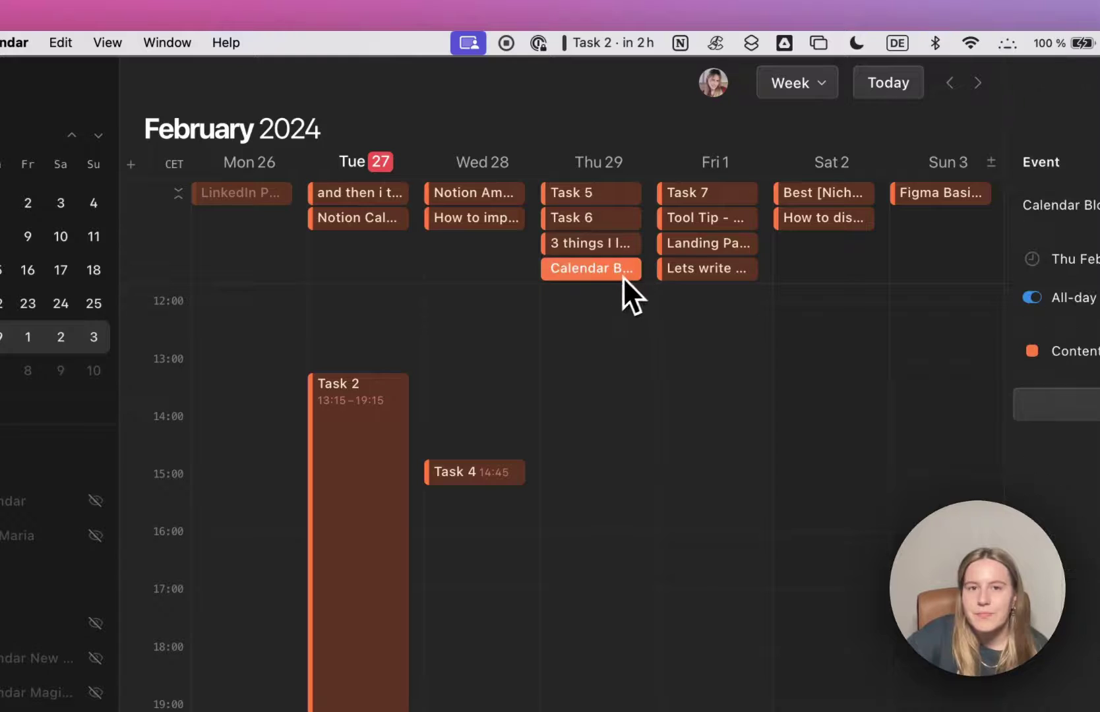
{"action": "left_click", "coordinate": [686, 272]}
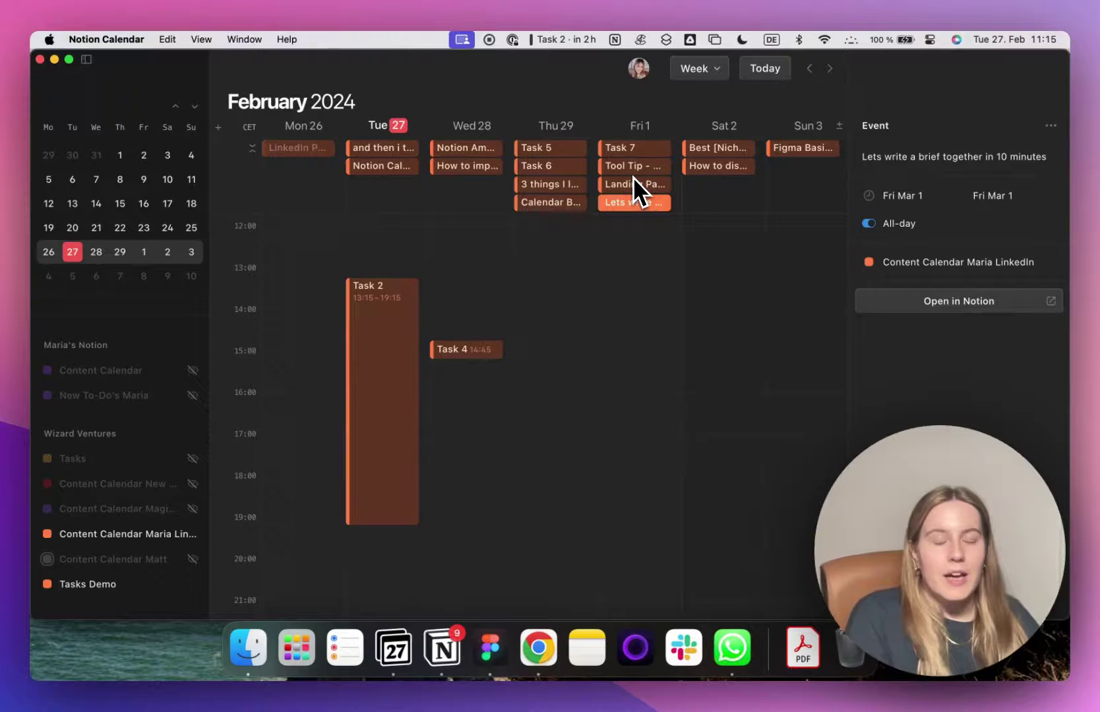
- Time-block "Lets write a brief together in 10 minutes" from 14:00 to 15:15 on Friday, March 1, and return it to all-day
{"action": "left_click_drag", "start_coordinate": [648, 202], "coordinate": [637, 420]}
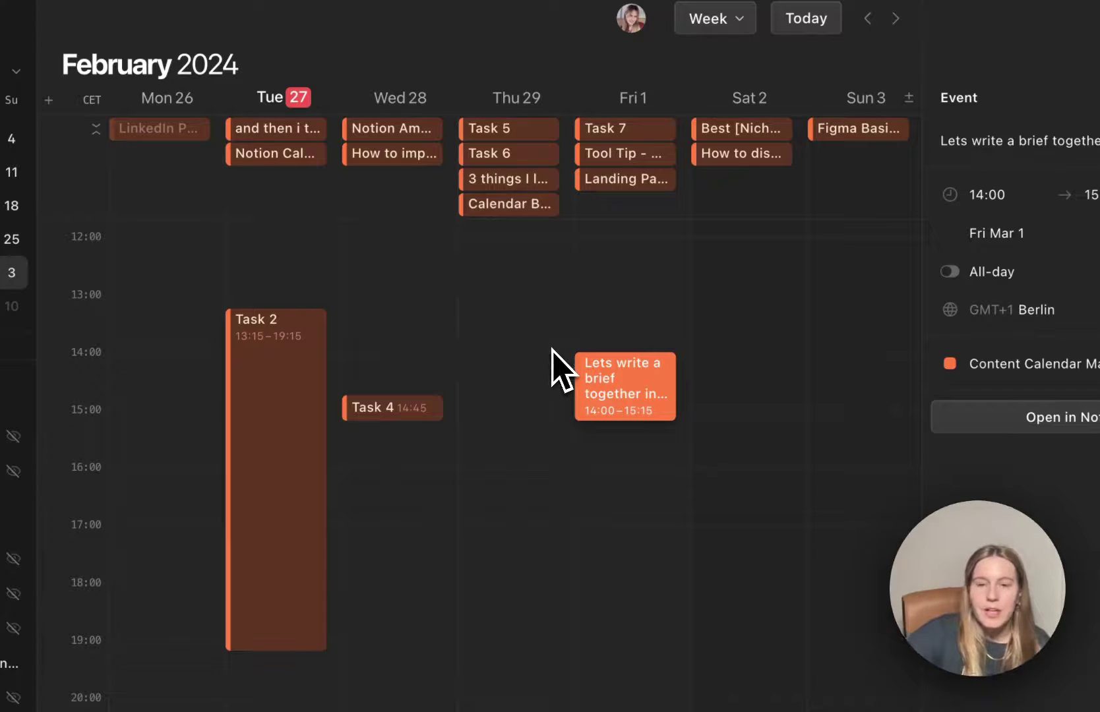
{"action": "left_click_drag", "start_coordinate": [595, 371], "coordinate": [611, 201]}
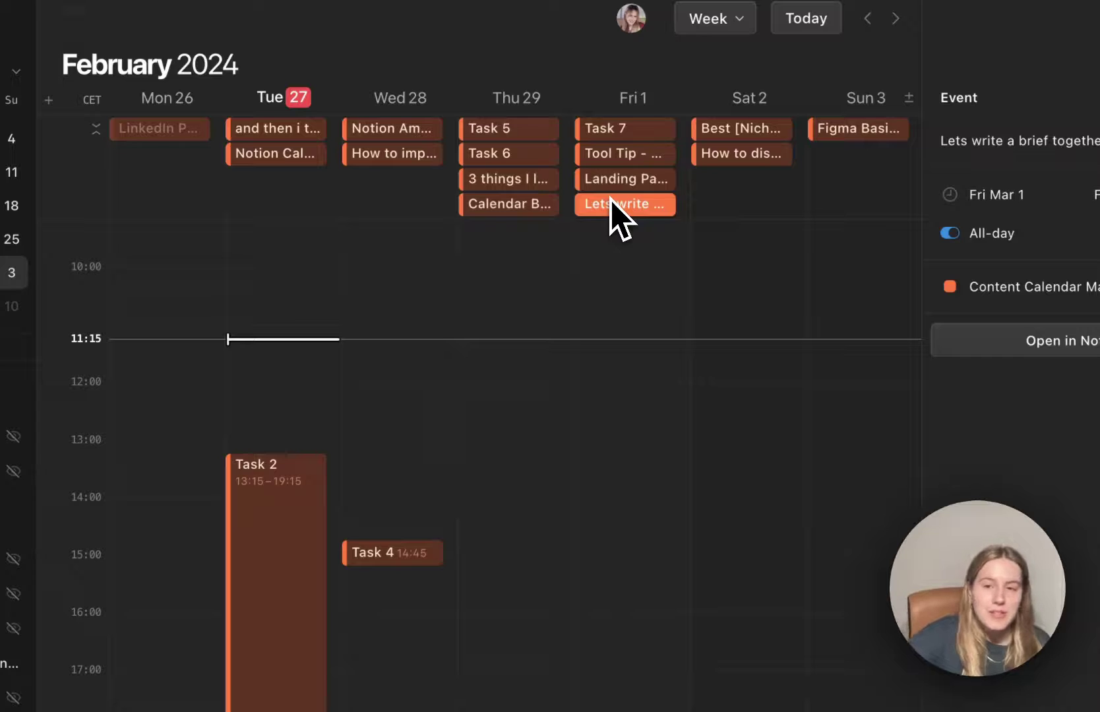
{"action": "scroll", "coordinate": [571, 297], "scroll_direction": "down", "scroll_amount": 3}
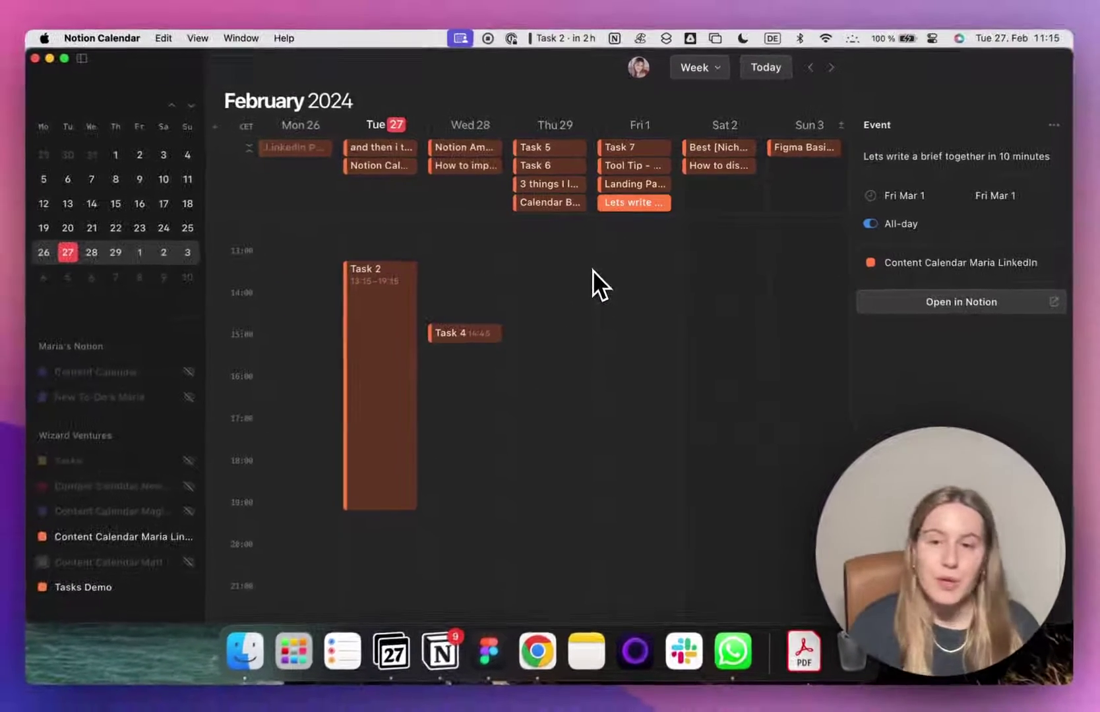